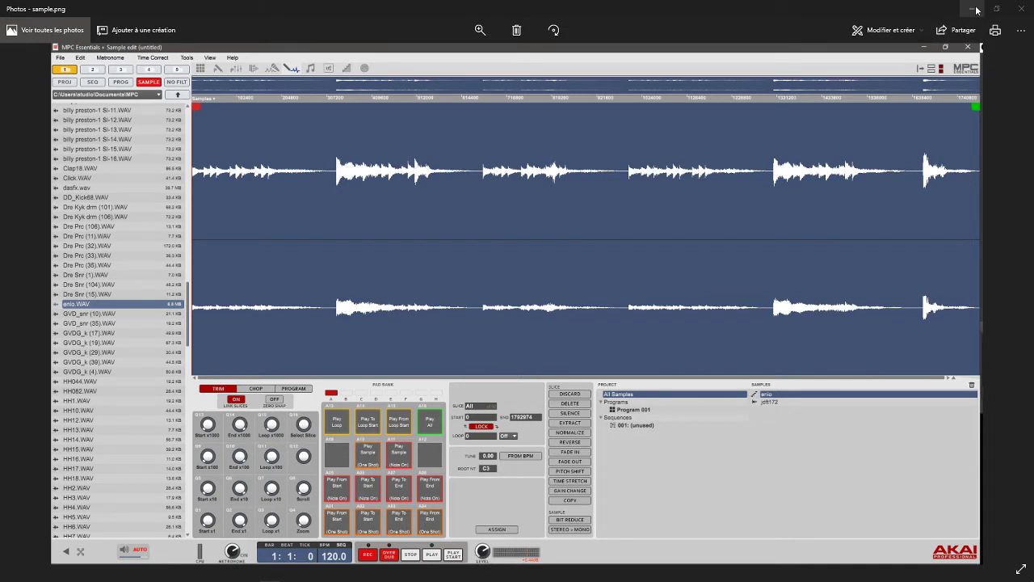
# - Switch from the photo viewer to the MPC window
pyautogui.moveTo(131, 579)
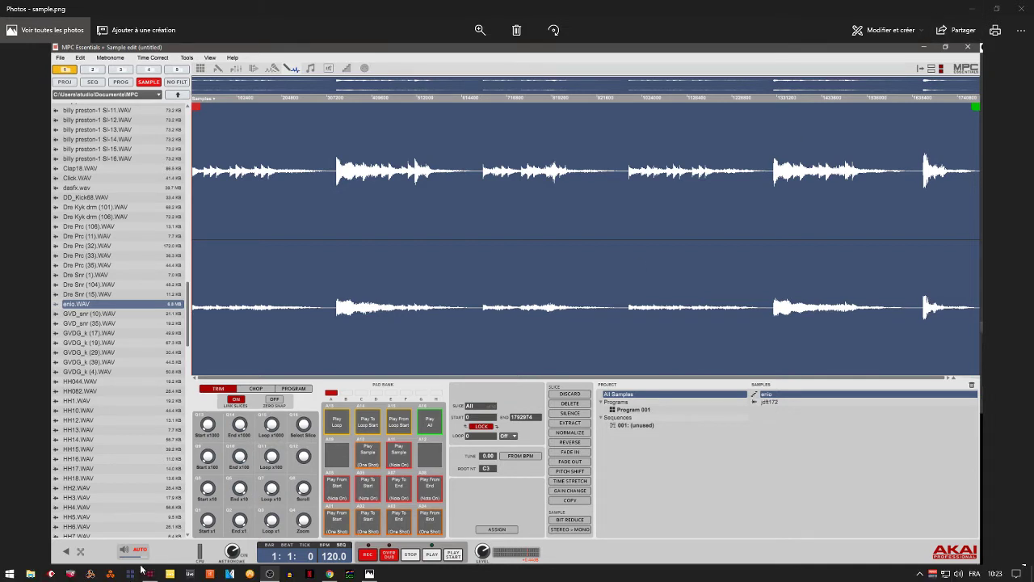
pyautogui.click(154, 576)
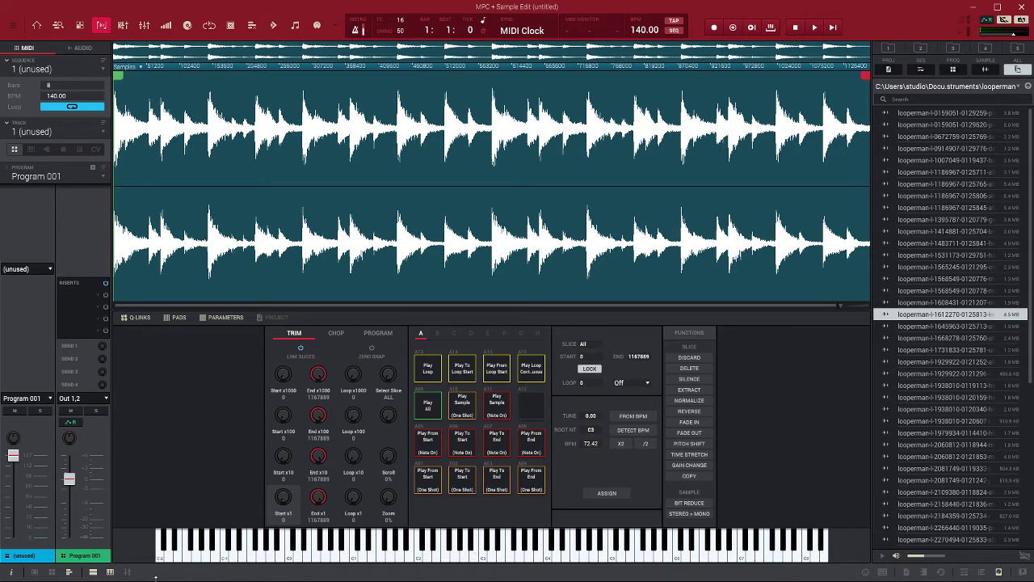
# - Switch to Chrome and preview the Lofi Detuned Bells loop on Looperman's lofi loops page
pyautogui.press('super')
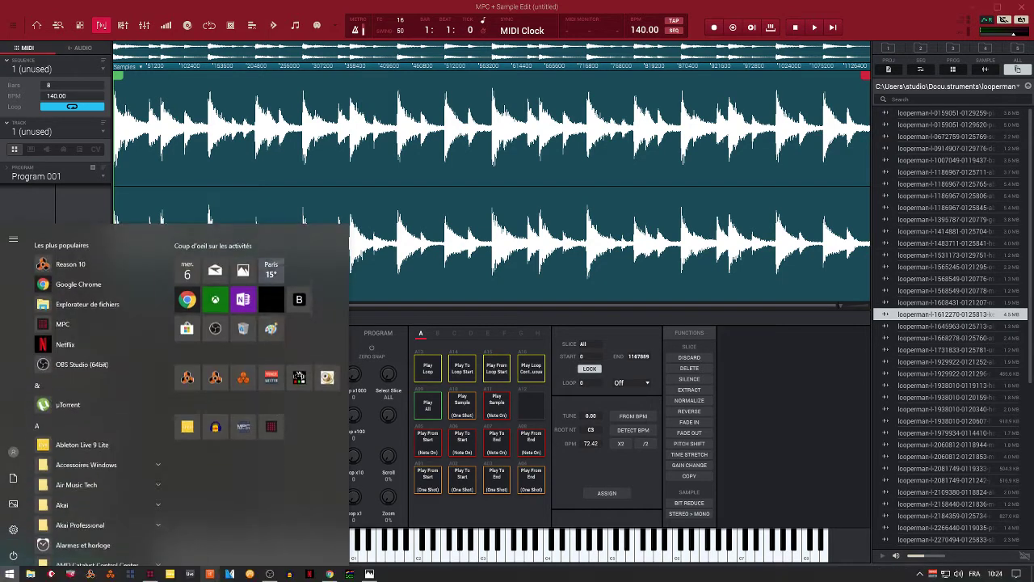
pyautogui.click(330, 574)
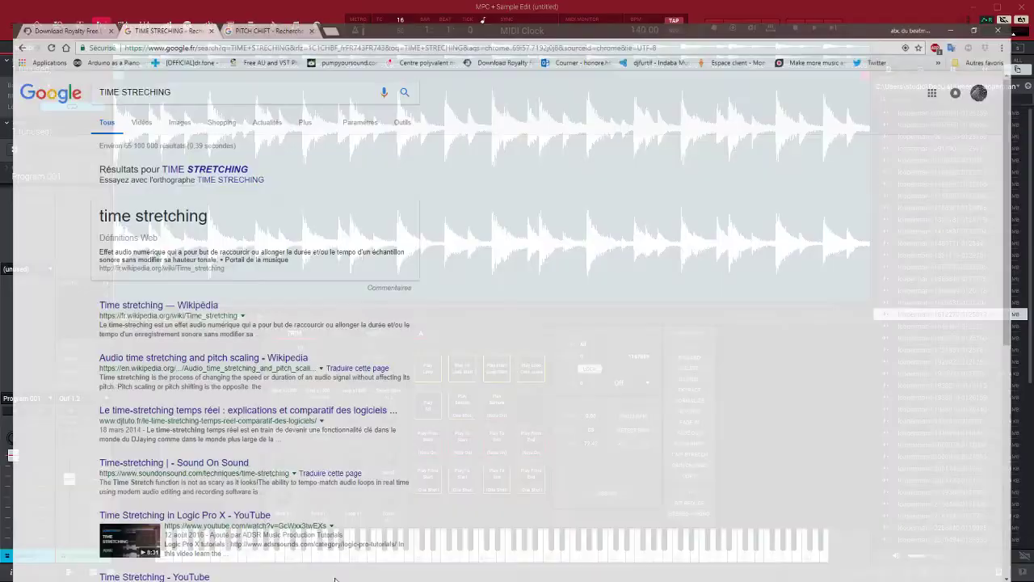
pyautogui.click(59, 9)
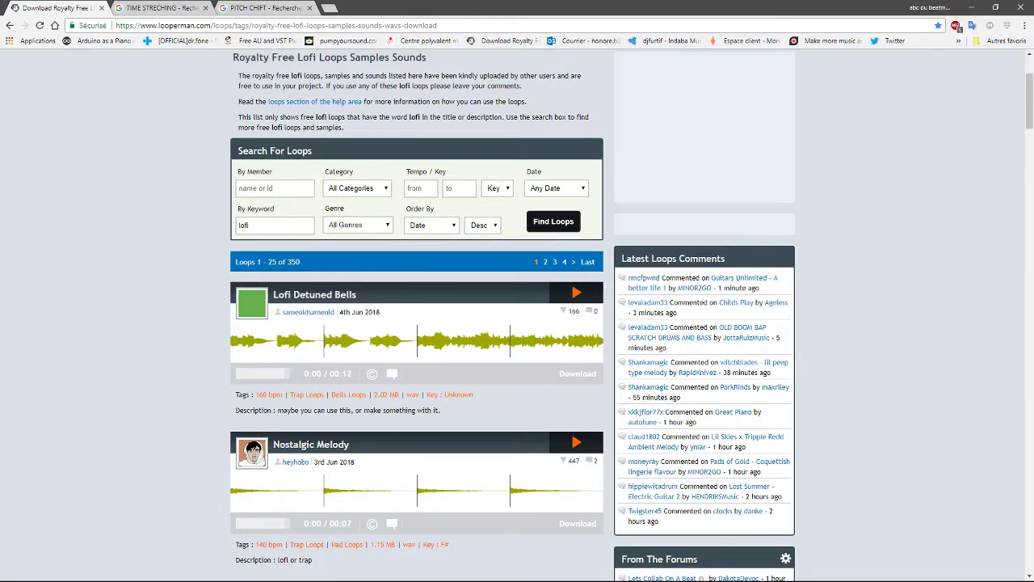
pyautogui.moveTo(1028, 115); pyautogui.dragTo(1028, 93)
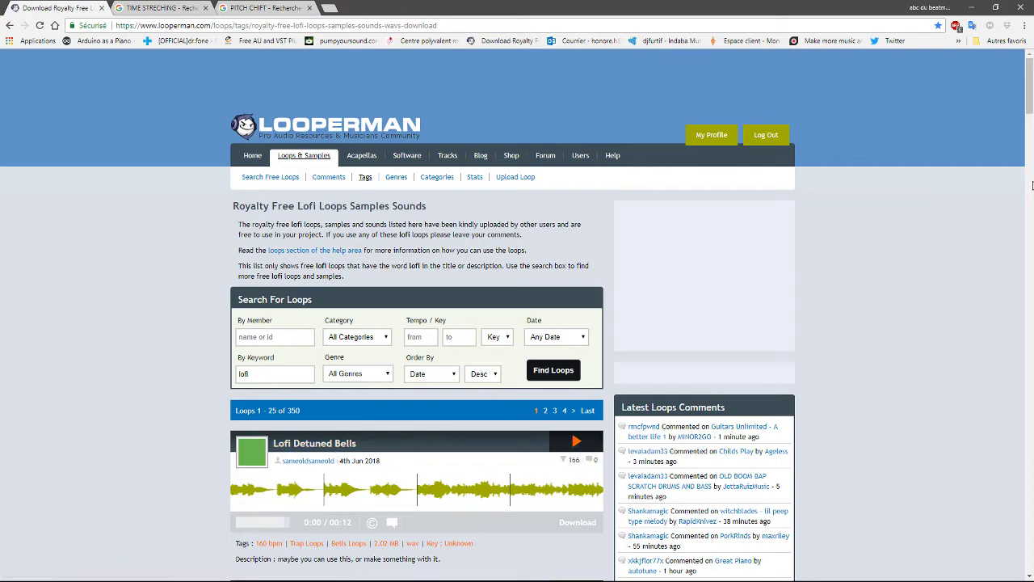
pyautogui.scroll(-2, 1024, 122)
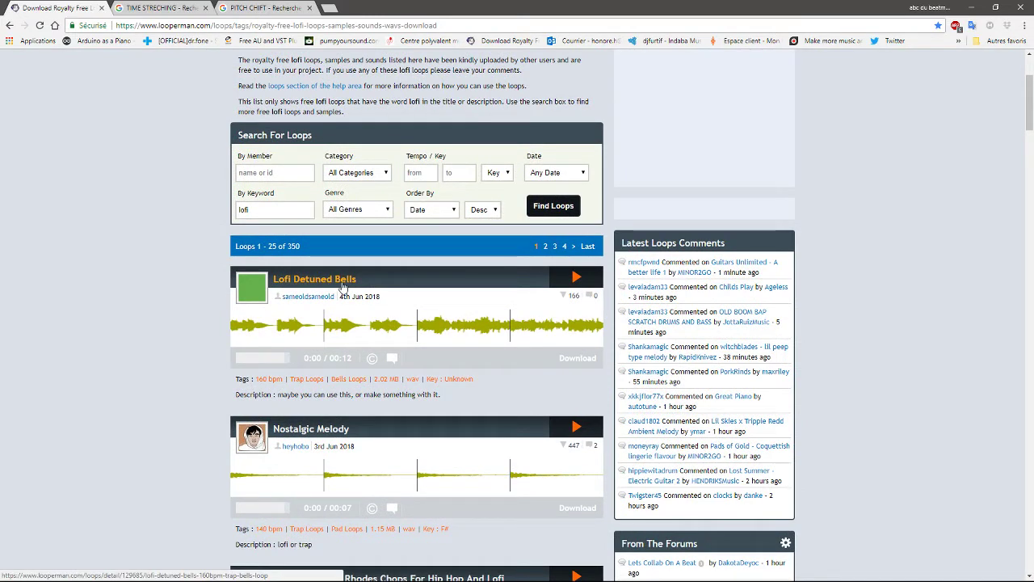
pyautogui.click(573, 281)
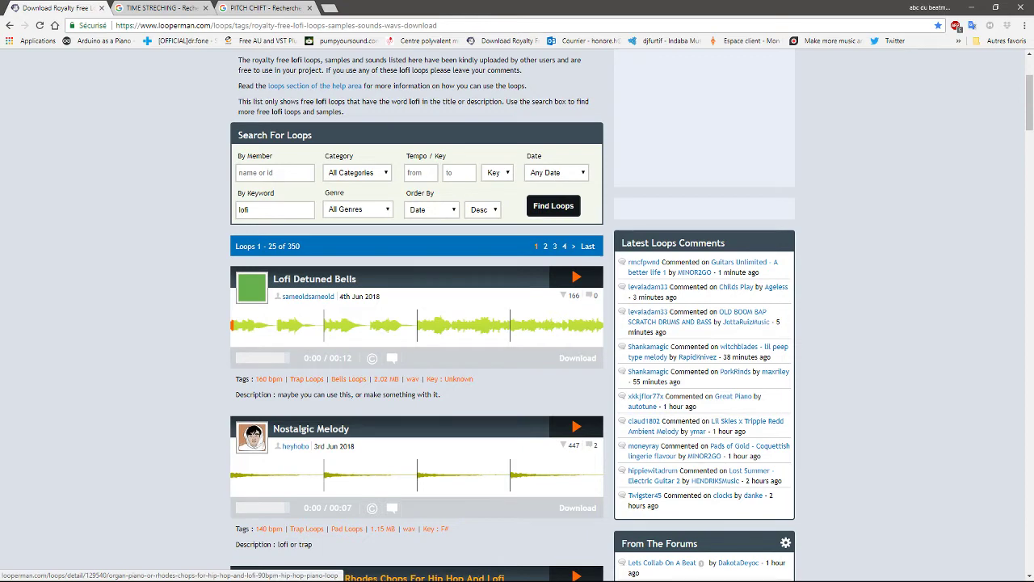
# - Return to MPC and run BPM detection on the upright piano sample
pyautogui.click(971, 7)
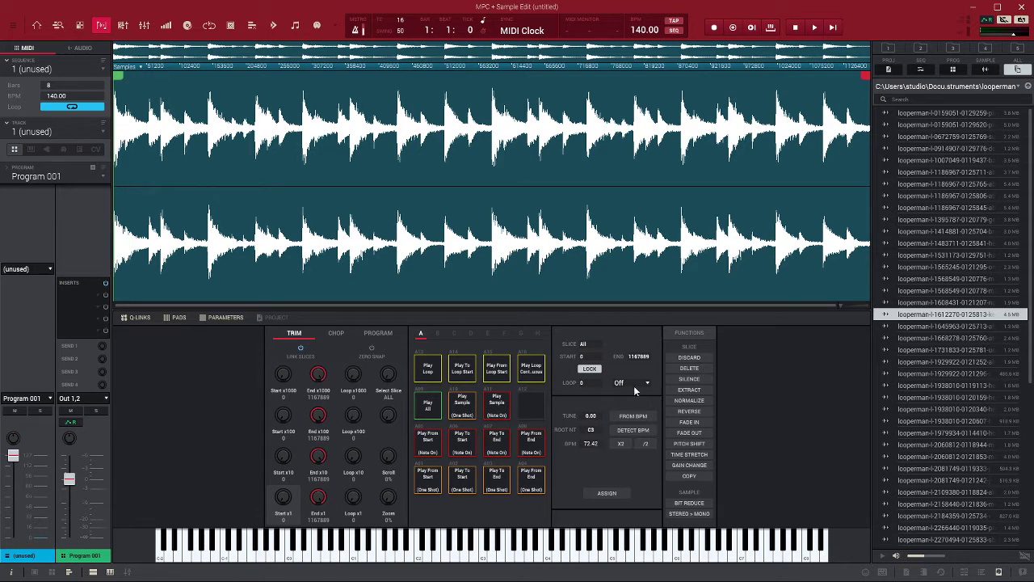
pyautogui.click(630, 432)
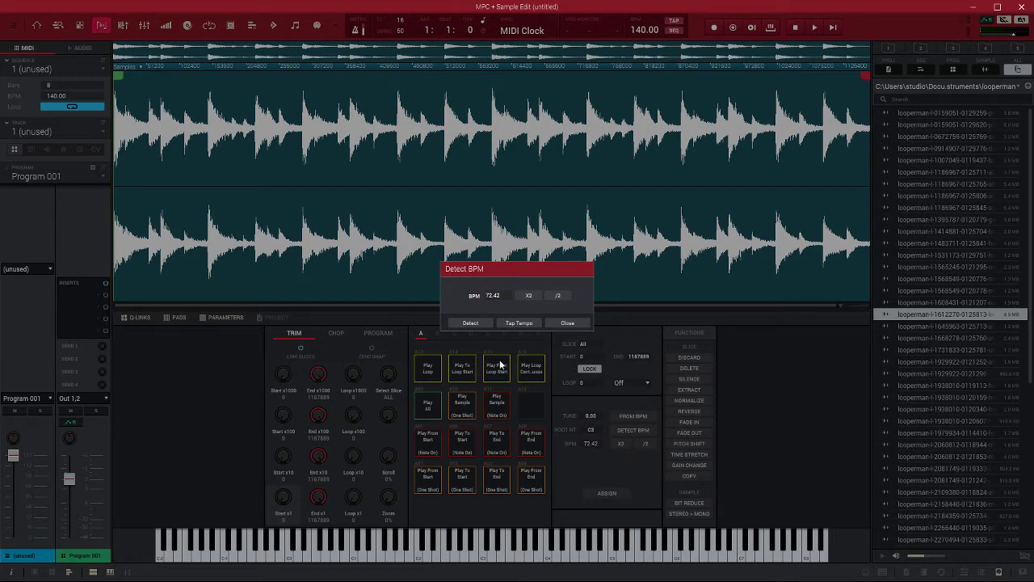
pyautogui.click(472, 325)
pyautogui.click(567, 323)
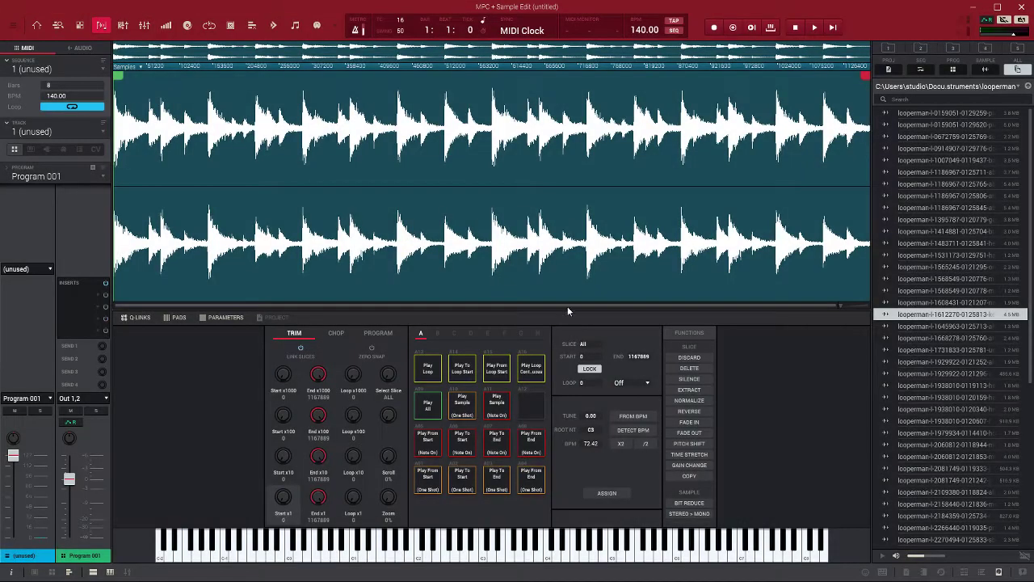
# - Set the sequence tempo to 72.42 BPM
pyautogui.click(639, 30)
pyautogui.tripleClick(639, 30)
pyautogui.write('72.42')
pyautogui.press('Return')
# - Play the sequence with the metronome to check the tempo against the piano sample and stop playback
pyautogui.click(357, 30)
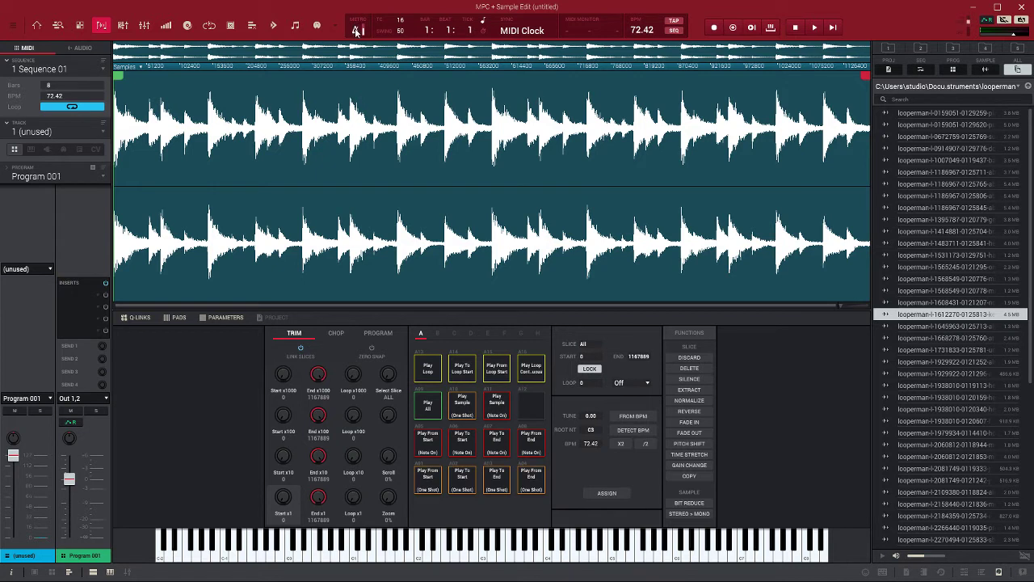
pyautogui.press('space')
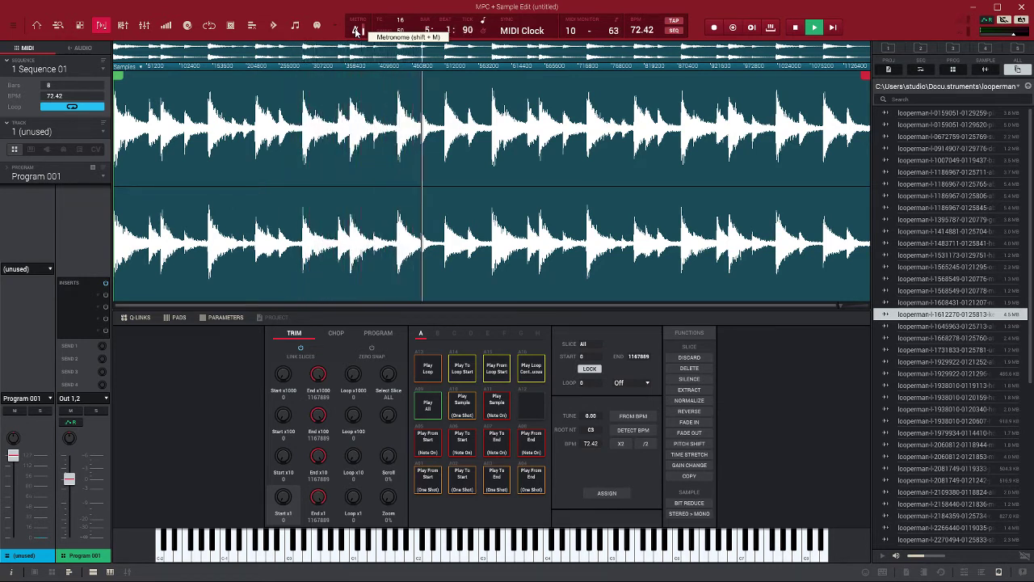
pyautogui.press('space')
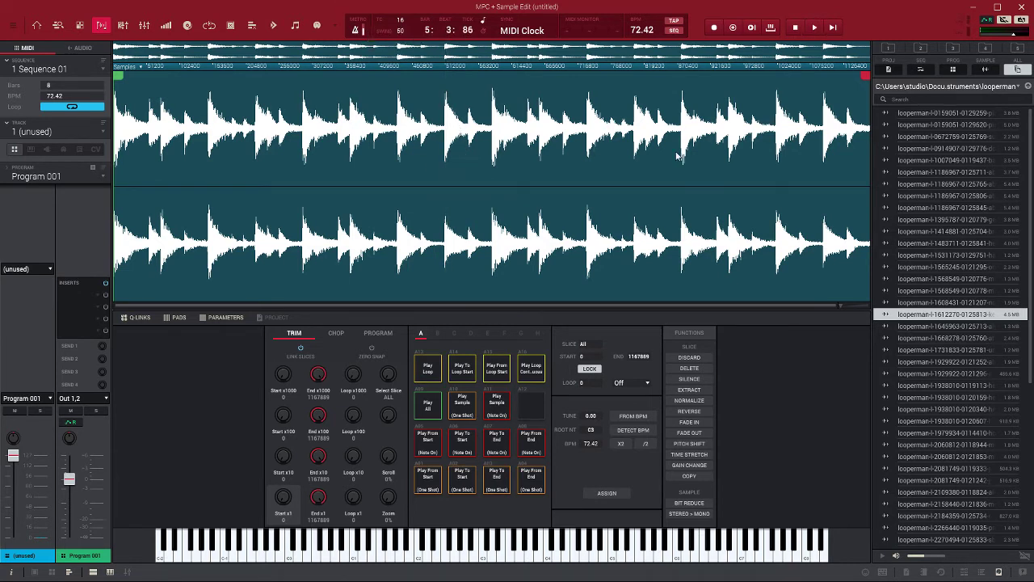
pyautogui.click(905, 327)
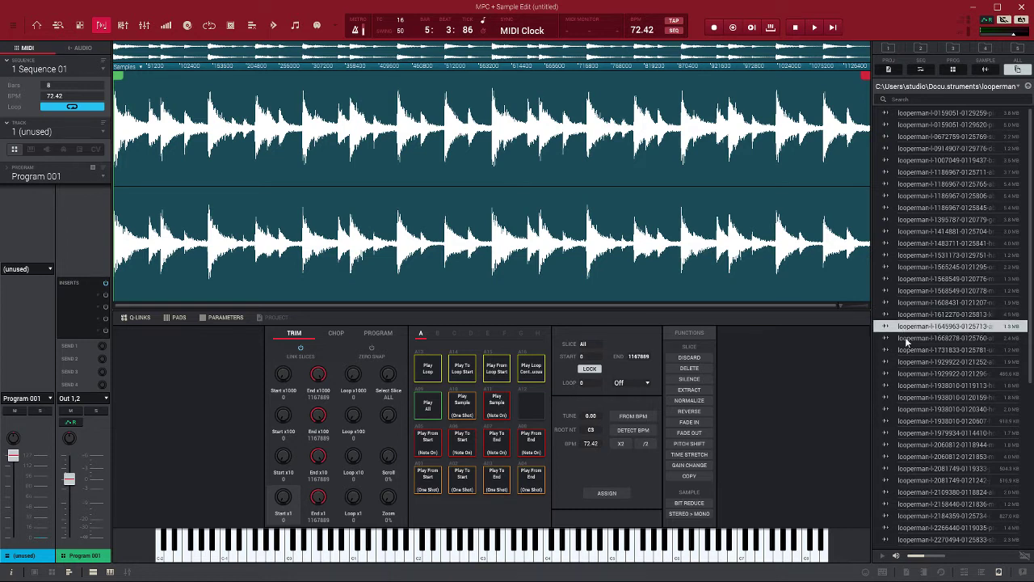
pyautogui.click(907, 339)
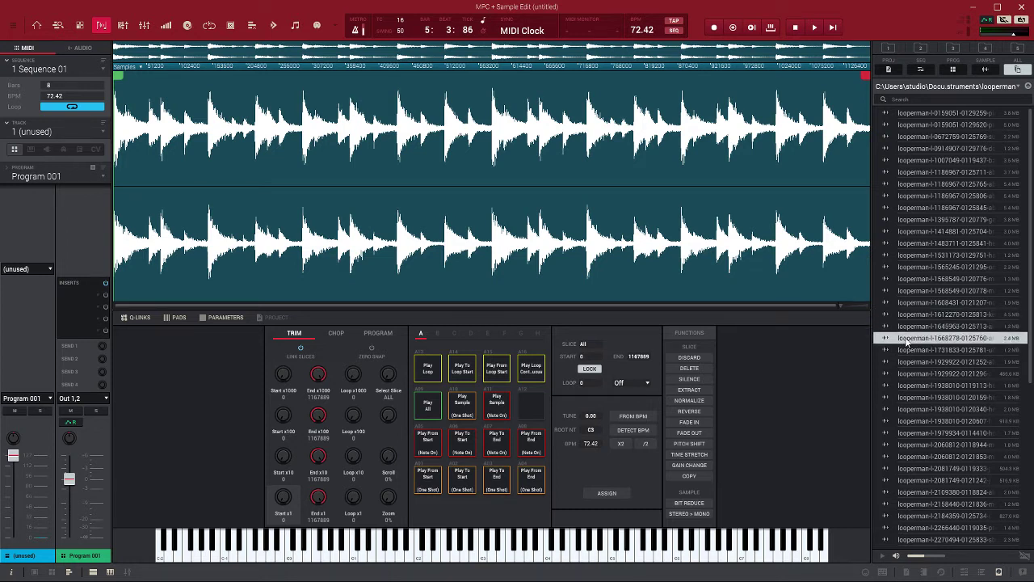
pyautogui.click(914, 350)
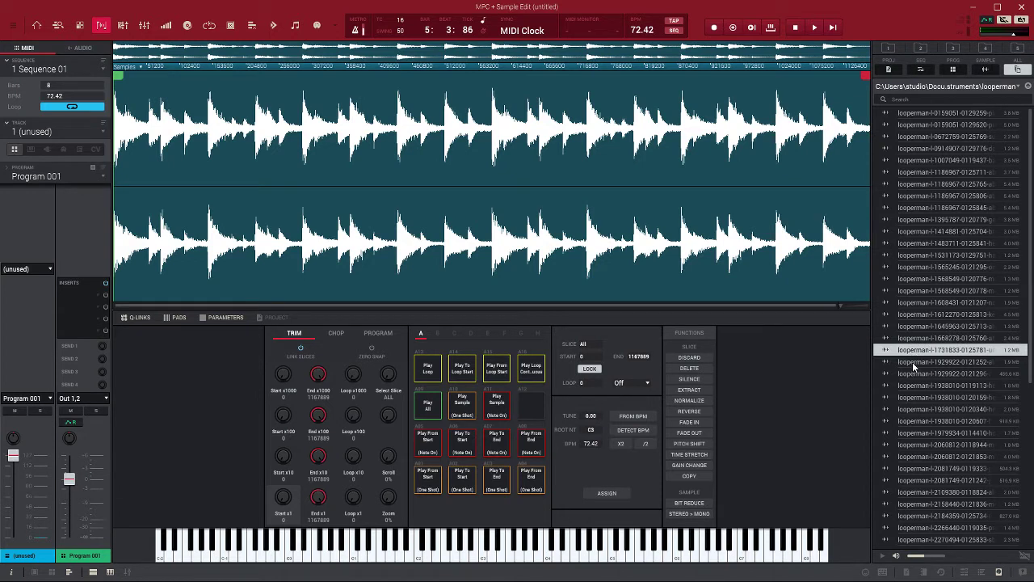
pyautogui.click(914, 362)
pyautogui.click(915, 374)
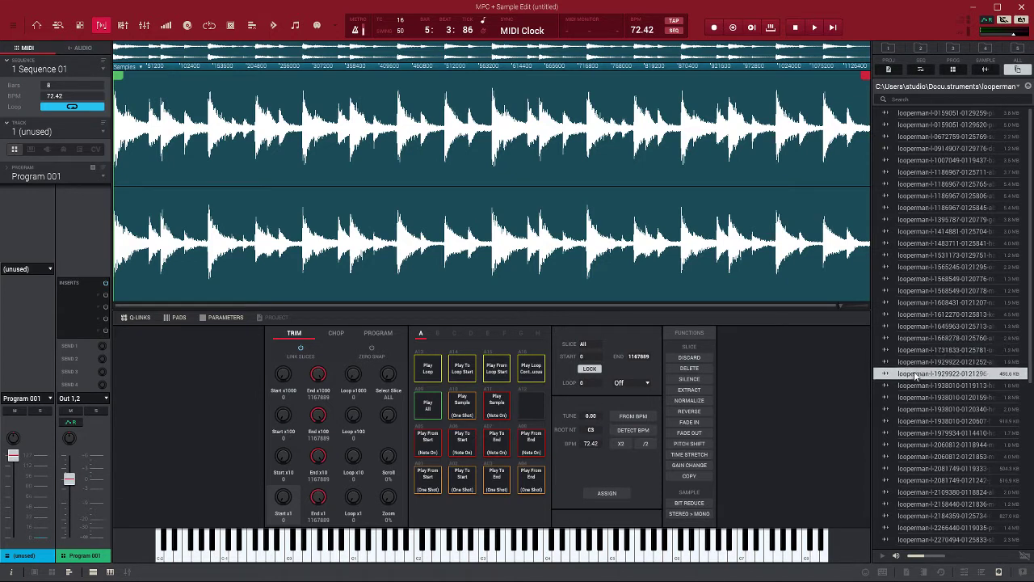
pyautogui.click(919, 386)
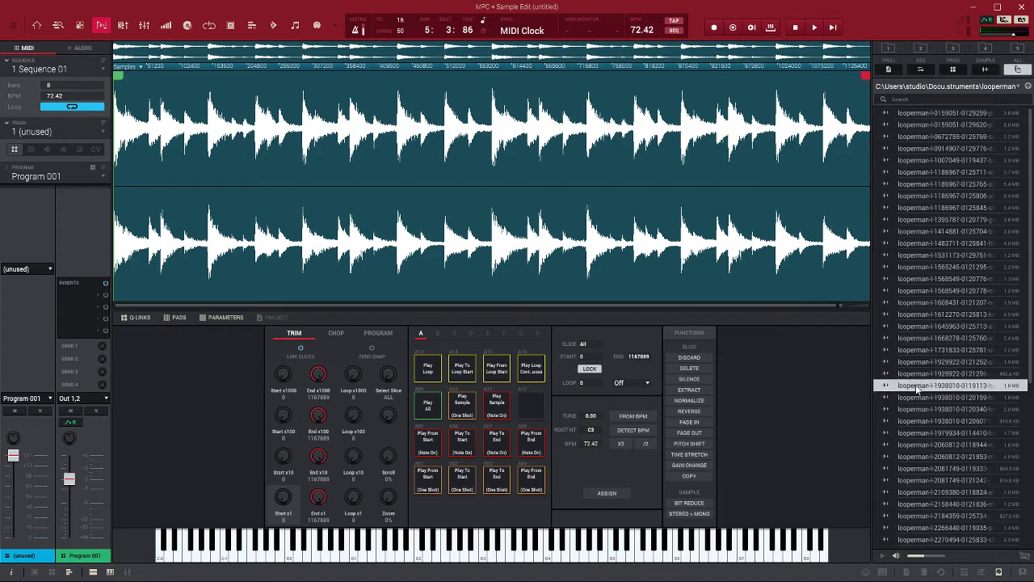
pyautogui.click(913, 397)
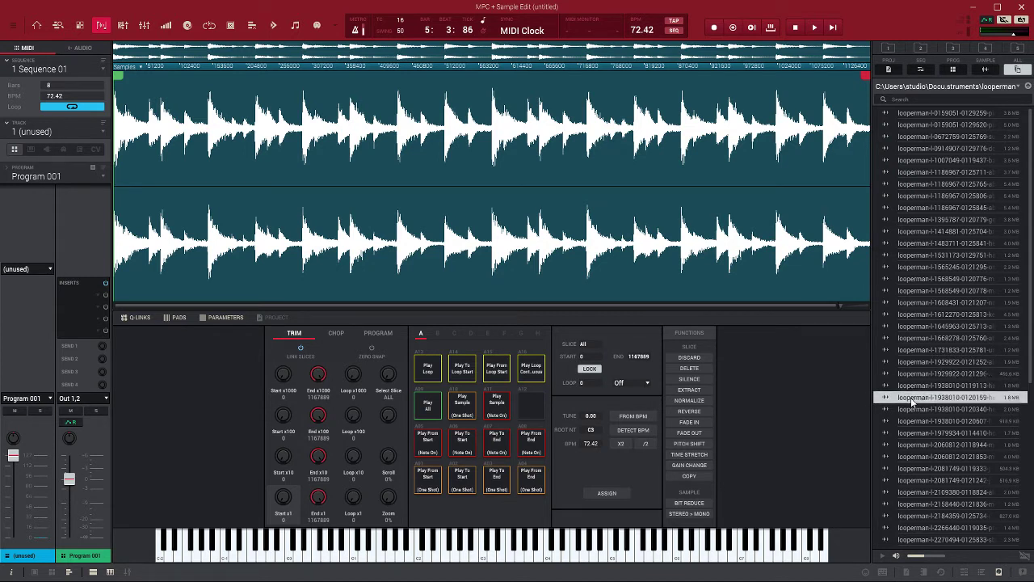
pyautogui.moveTo(901, 403); pyautogui.dragTo(765, 358)
# - Open the sad rhodes chords sample from the project's sample list in Sample Edit and detect its BPM
pyautogui.click(57, 26)
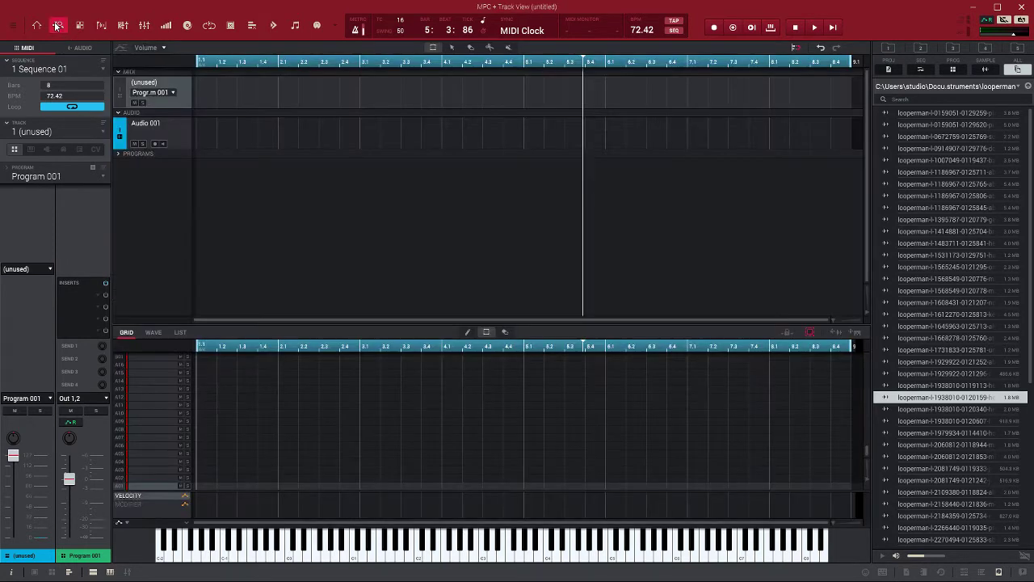
pyautogui.click(101, 25)
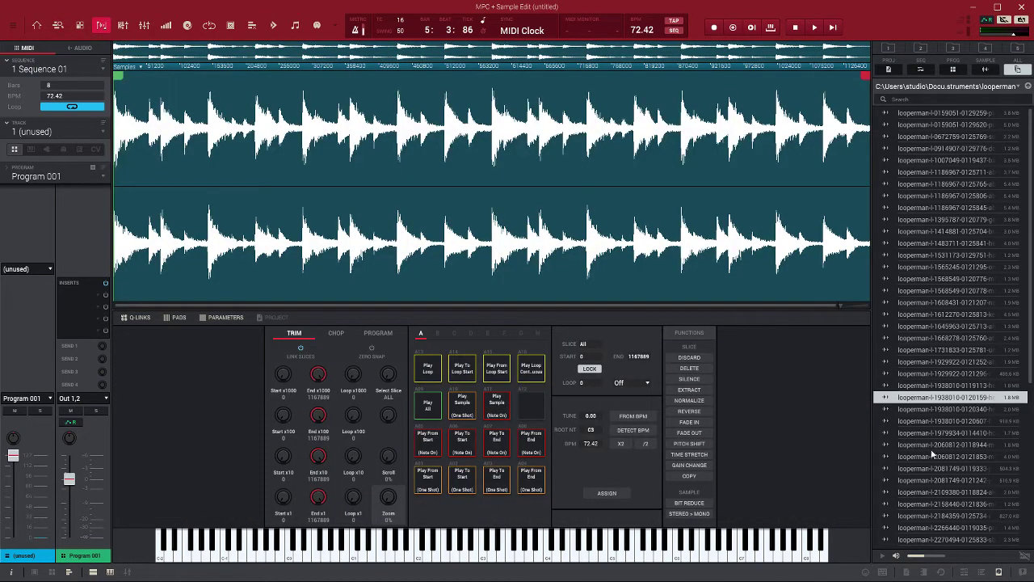
pyautogui.click(999, 574)
pyautogui.click(906, 573)
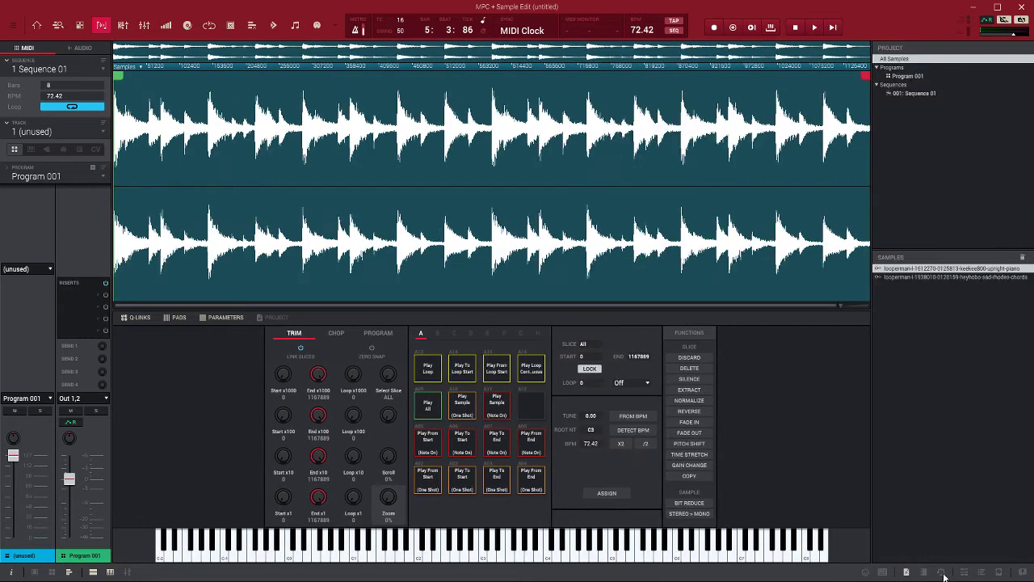
pyautogui.click(937, 277)
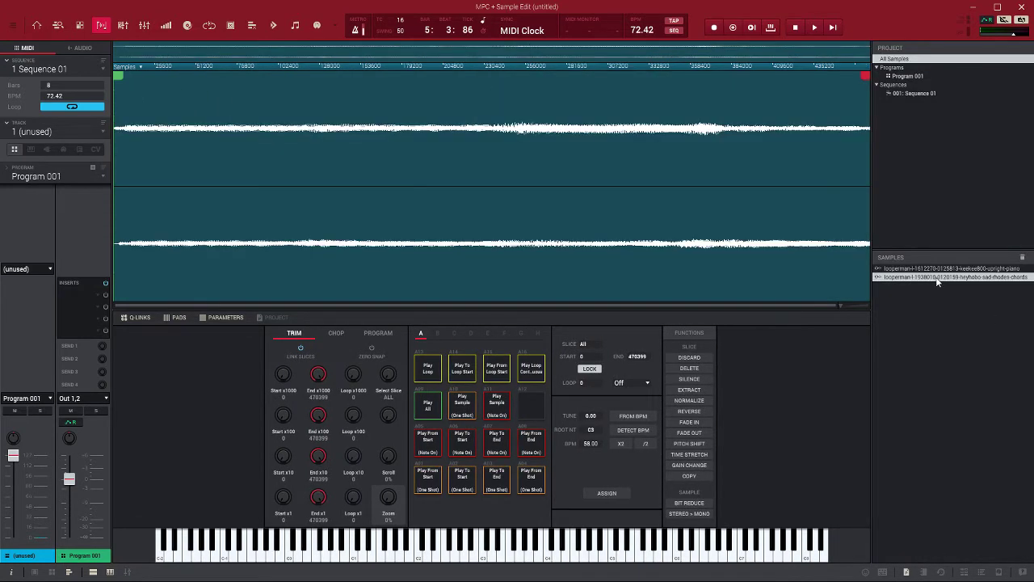
pyautogui.click(630, 430)
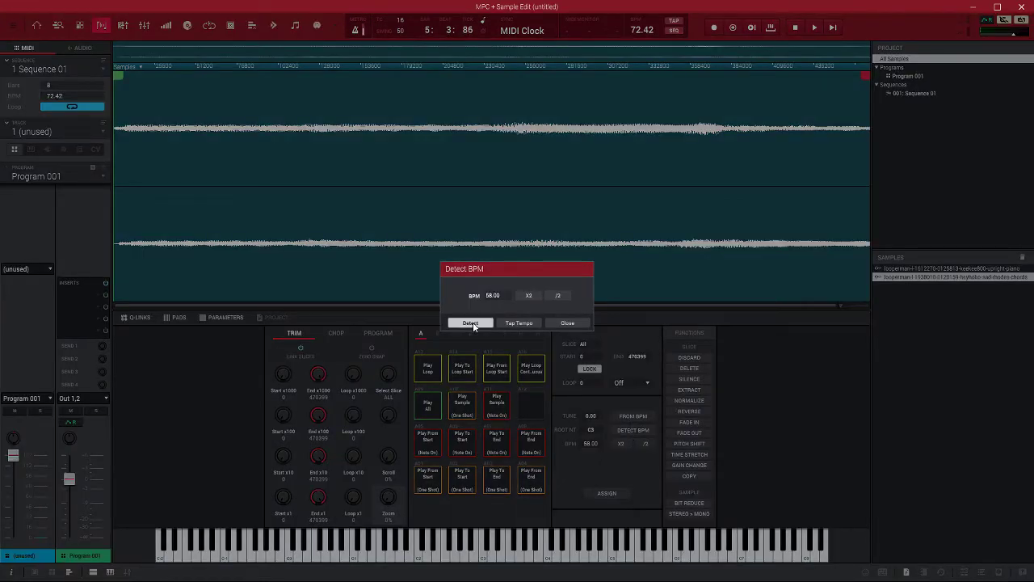
pyautogui.click(567, 322)
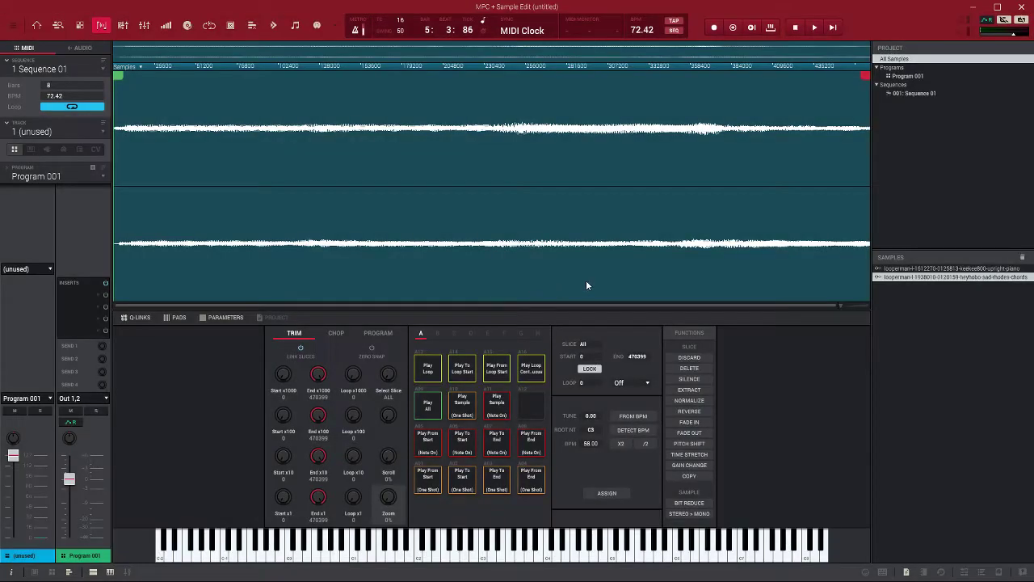
# - Delete the sad rhodes chords sample from the project
pyautogui.click(918, 270)
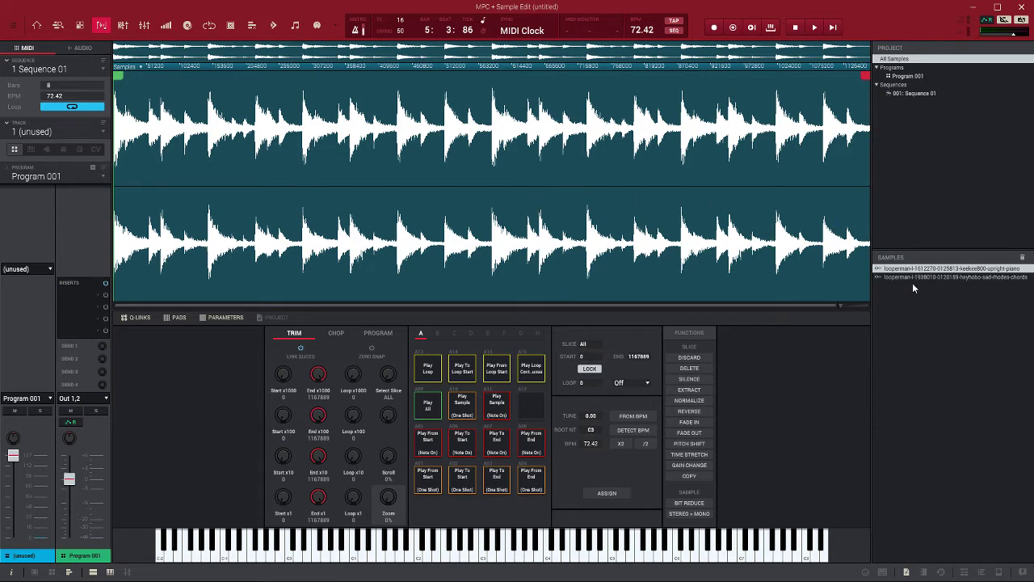
pyautogui.click(912, 276)
pyautogui.rightClick(912, 277)
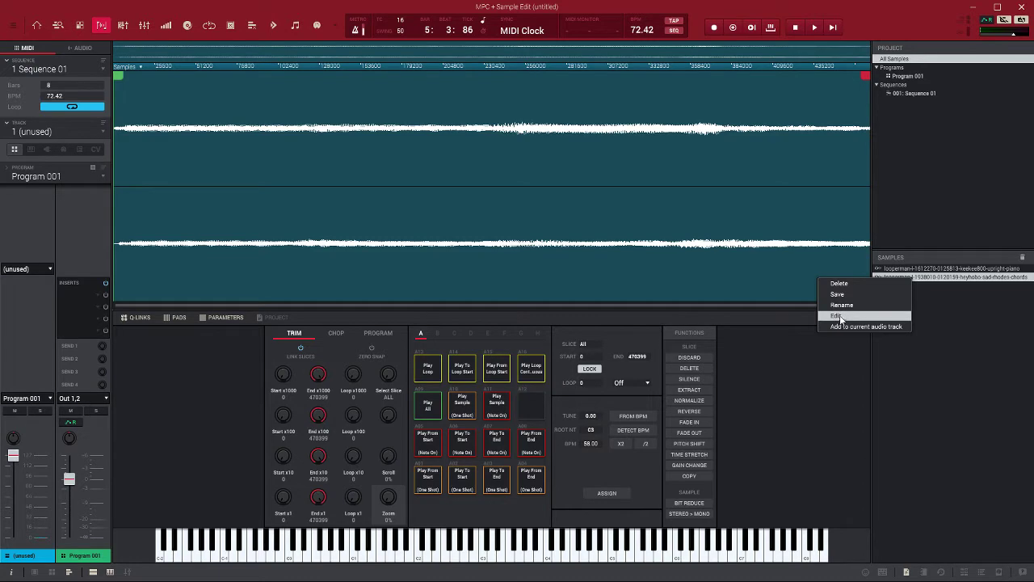
pyautogui.click(843, 284)
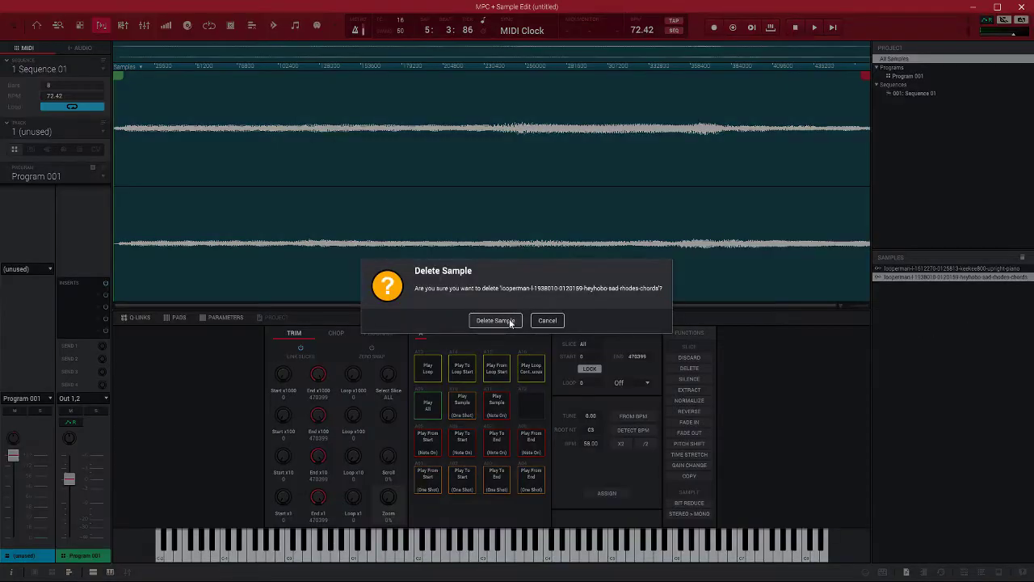
pyautogui.click(495, 320)
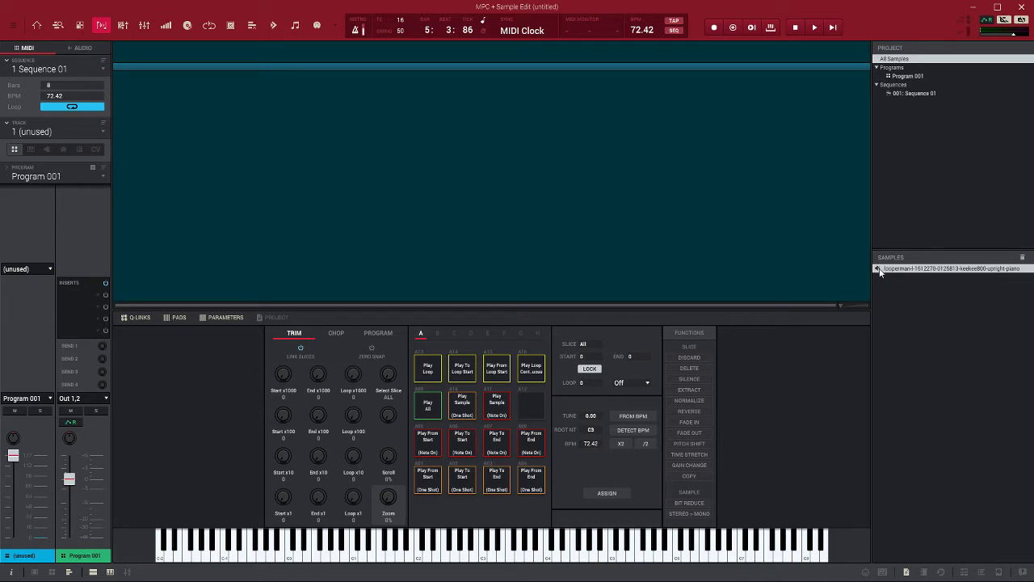
# - Reload the upright piano sample in Sample Edit
pyautogui.moveTo(880, 271); pyautogui.dragTo(906, 261)
pyautogui.click(79, 25)
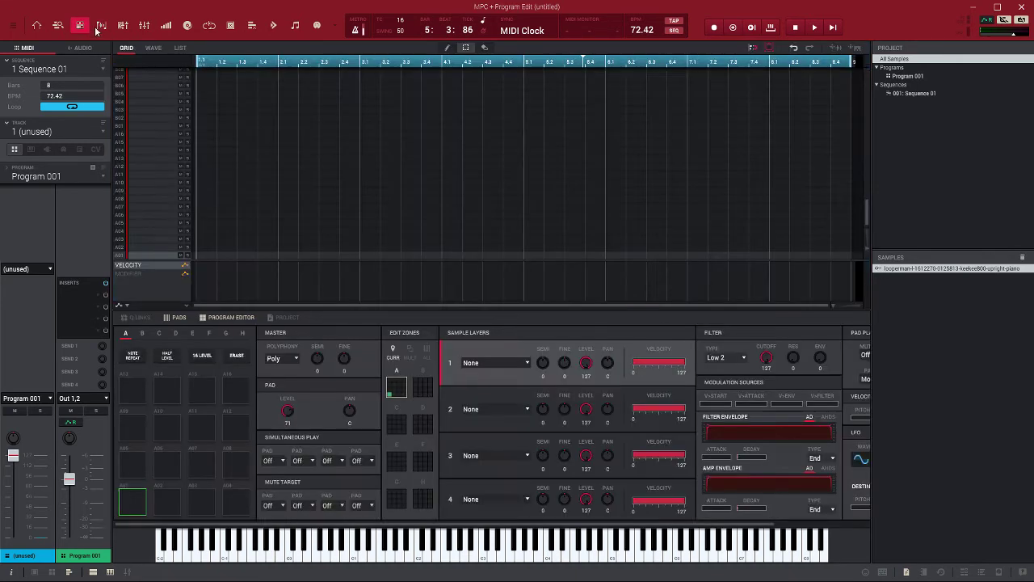
pyautogui.click(101, 25)
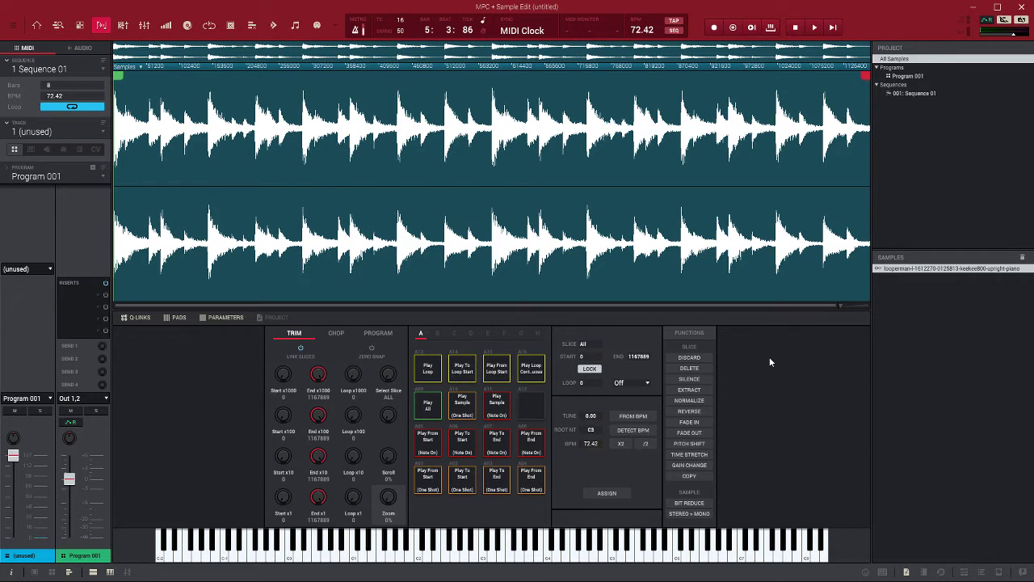
# - Open the Discard function for the piano sample and cancel it without processing
pyautogui.click(685, 358)
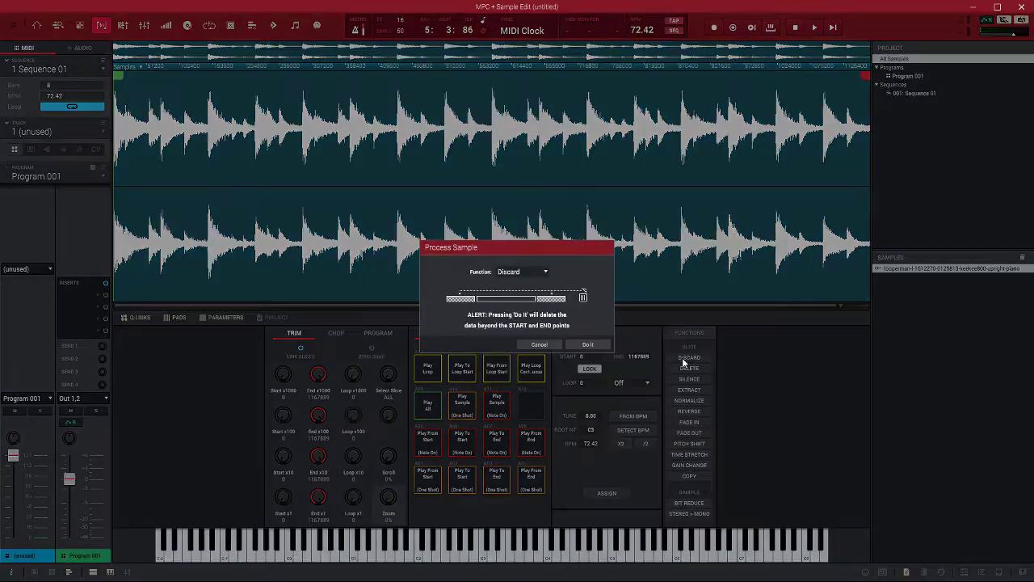
pyautogui.click(547, 345)
# - Move the piano sample's start point to about 145363 and its end point to about 1020865
pyautogui.moveTo(120, 78); pyautogui.dragTo(211, 87)
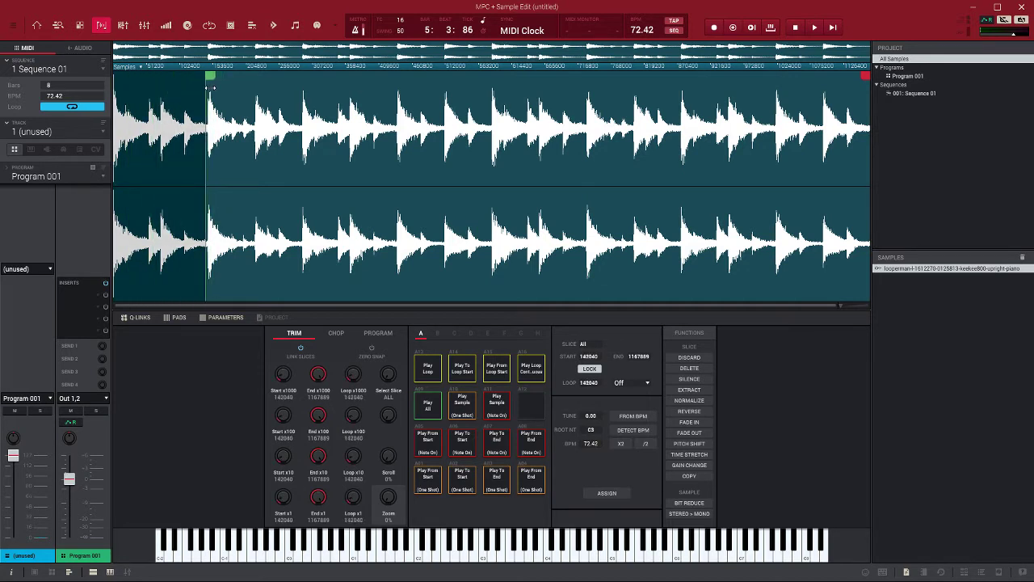
pyautogui.moveTo(866, 73)
pyautogui.mouseDown()
pyautogui.moveTo(762, 75)
pyautogui.moveTo(770, 75)
pyautogui.mouseUp()
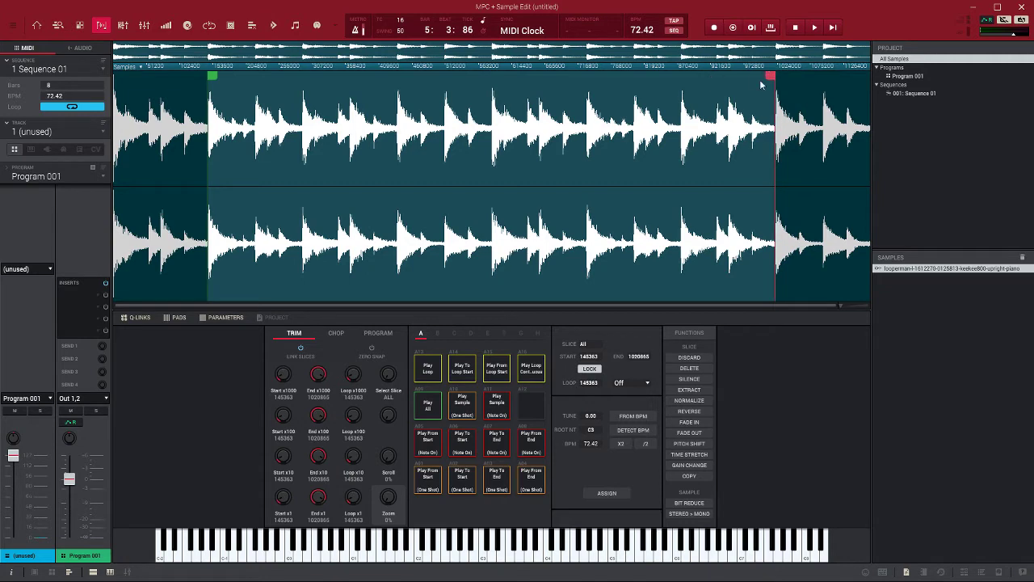
# - Examine the Discard, Delete, Silence and Extract functions for the trimmed piano sample in the Process Sample dialog
pyautogui.click(690, 357)
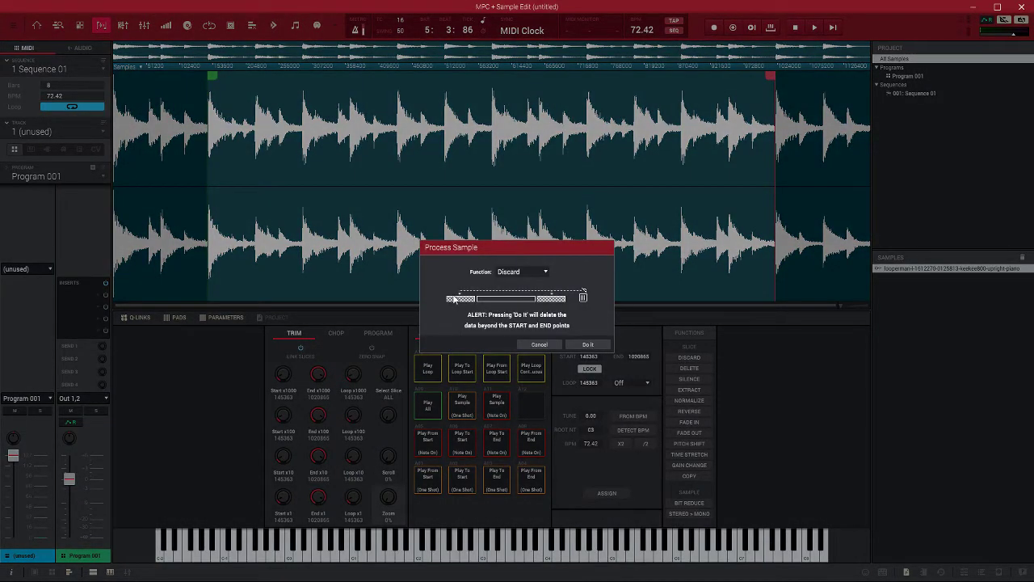
pyautogui.click(544, 270)
pyautogui.click(536, 298)
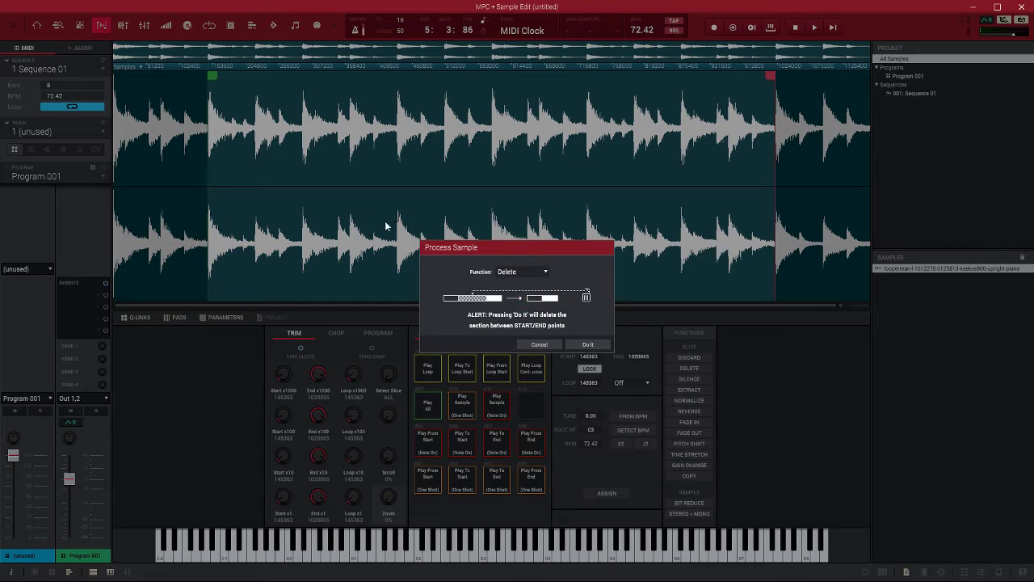
pyautogui.click(544, 274)
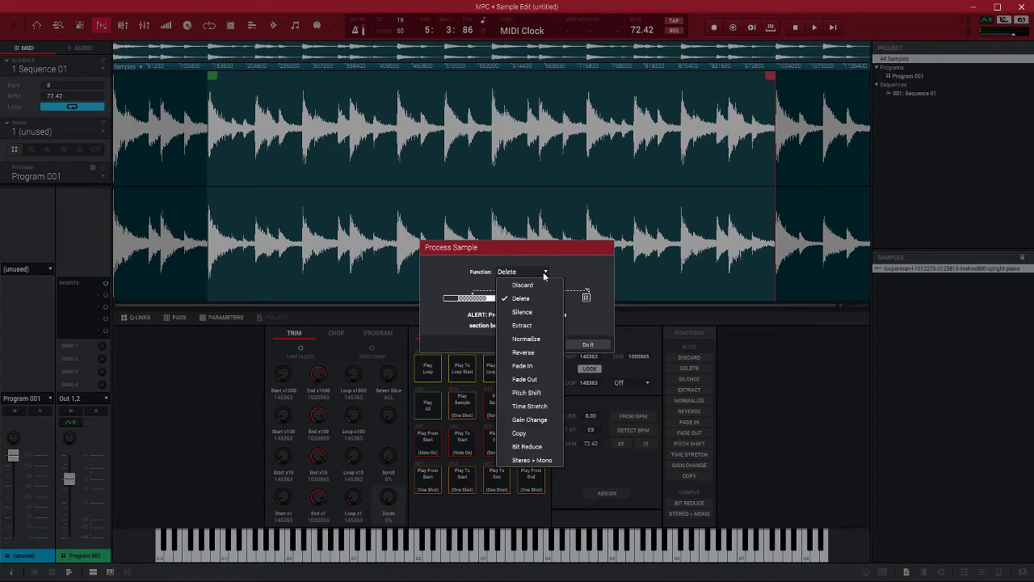
pyautogui.click(522, 312)
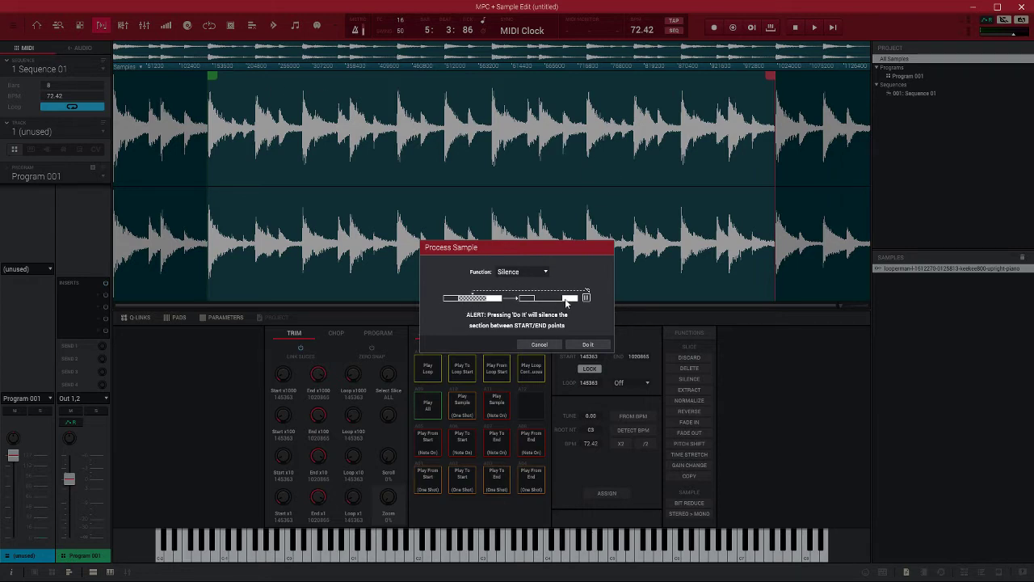
pyautogui.click(544, 272)
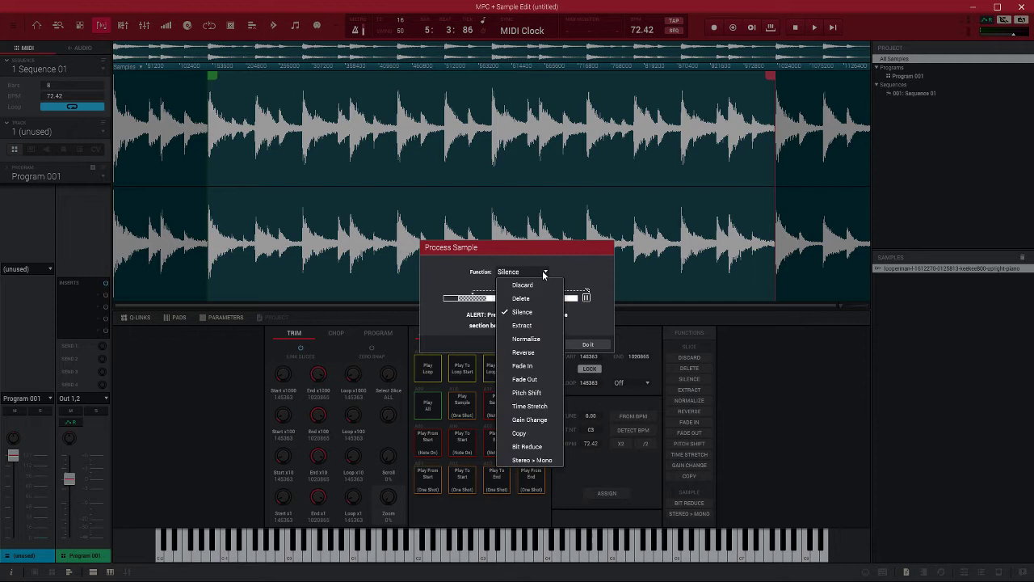
pyautogui.click(530, 326)
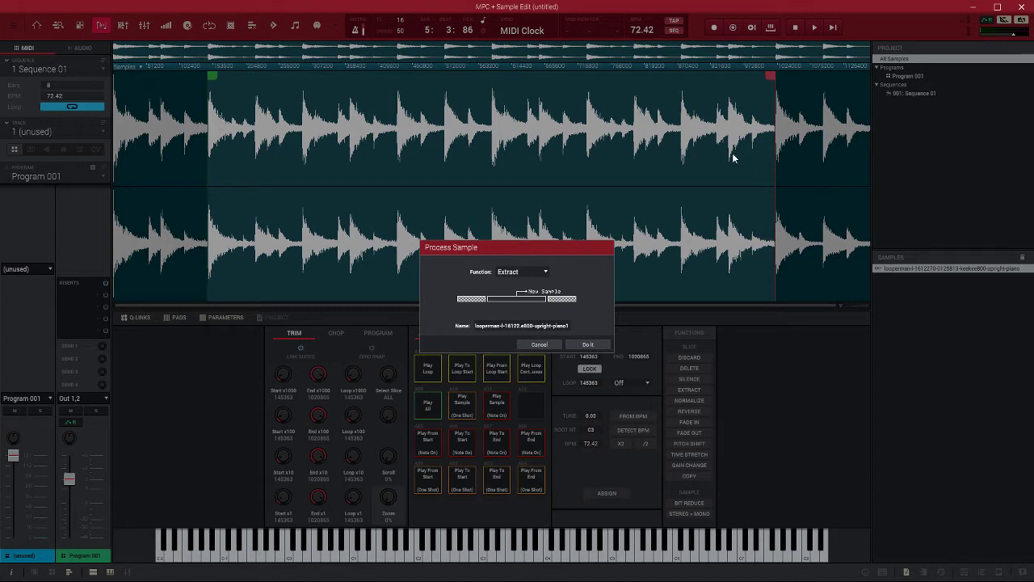
# - Examine the Normalize and Reverse functions in the Process Sample dialog
pyautogui.click(545, 273)
pyautogui.click(530, 339)
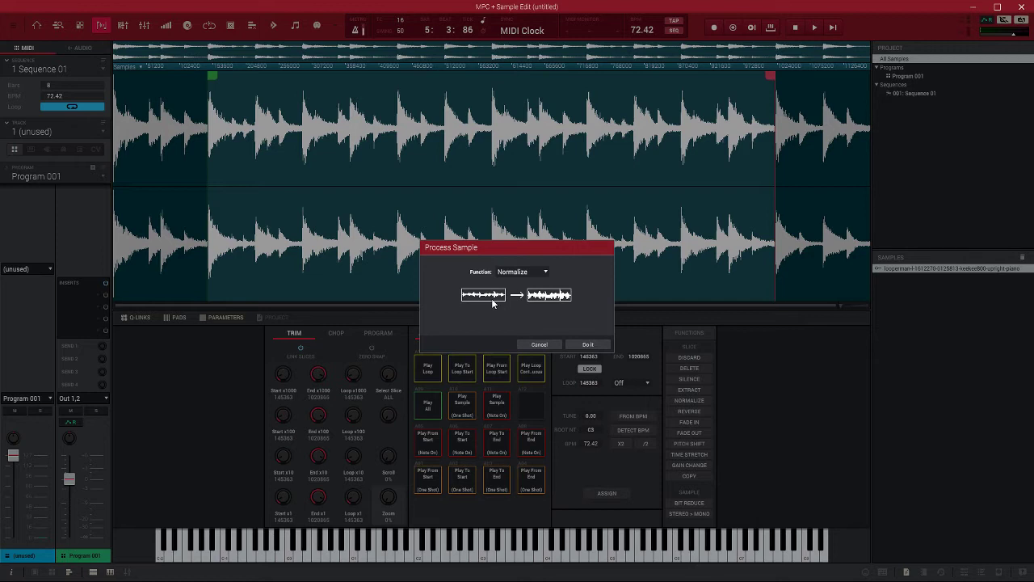
pyautogui.click(546, 273)
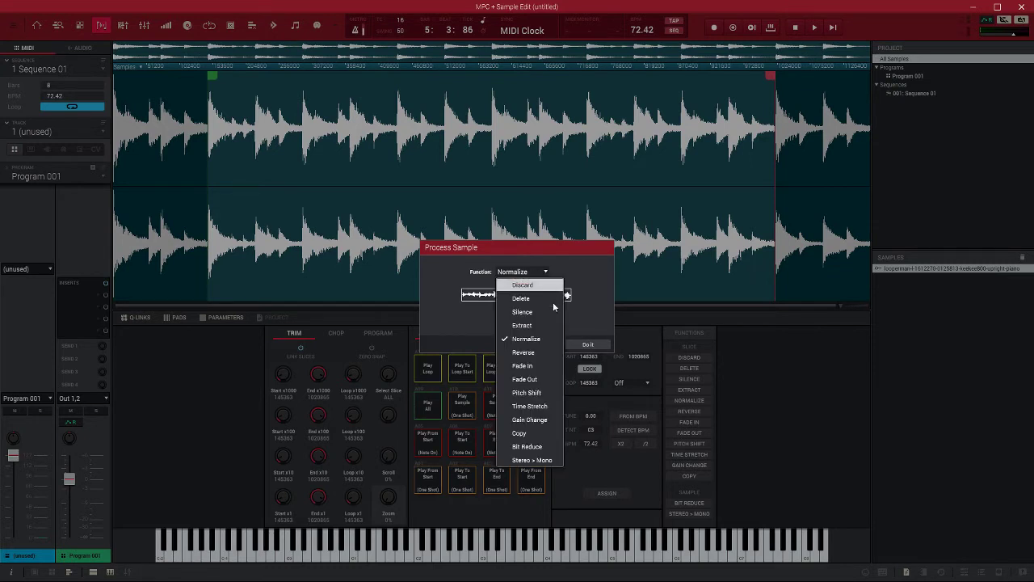
pyautogui.click(551, 349)
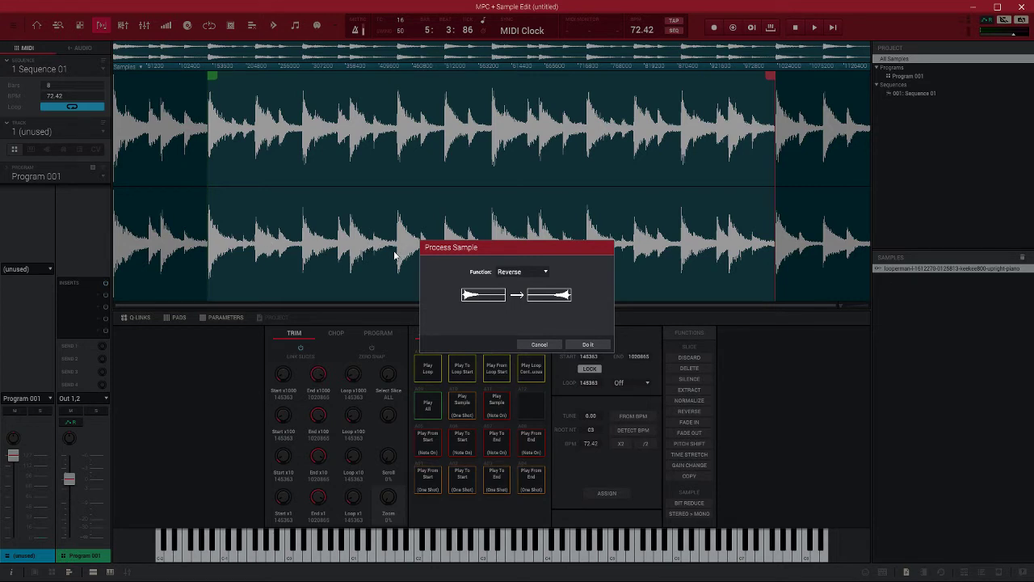
# - Examine the Fade In function with its fade type options, and the Fade Out function
pyautogui.click(546, 273)
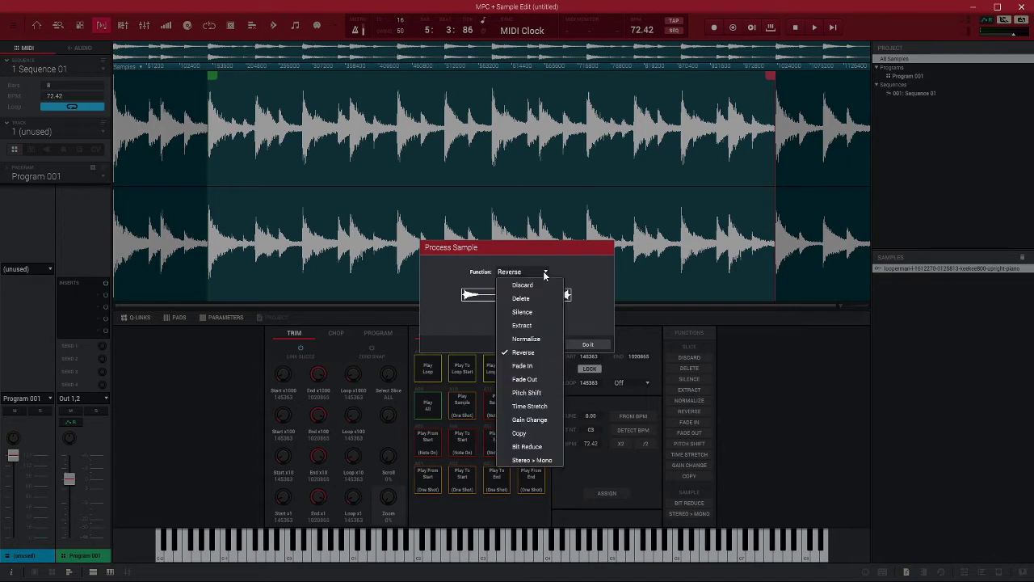
pyautogui.click(547, 367)
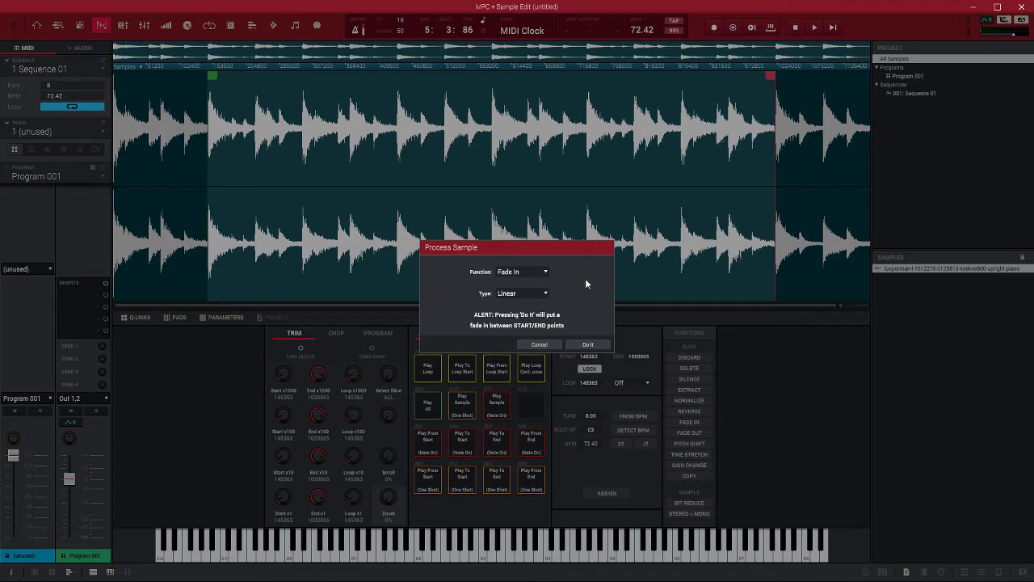
pyautogui.click(546, 294)
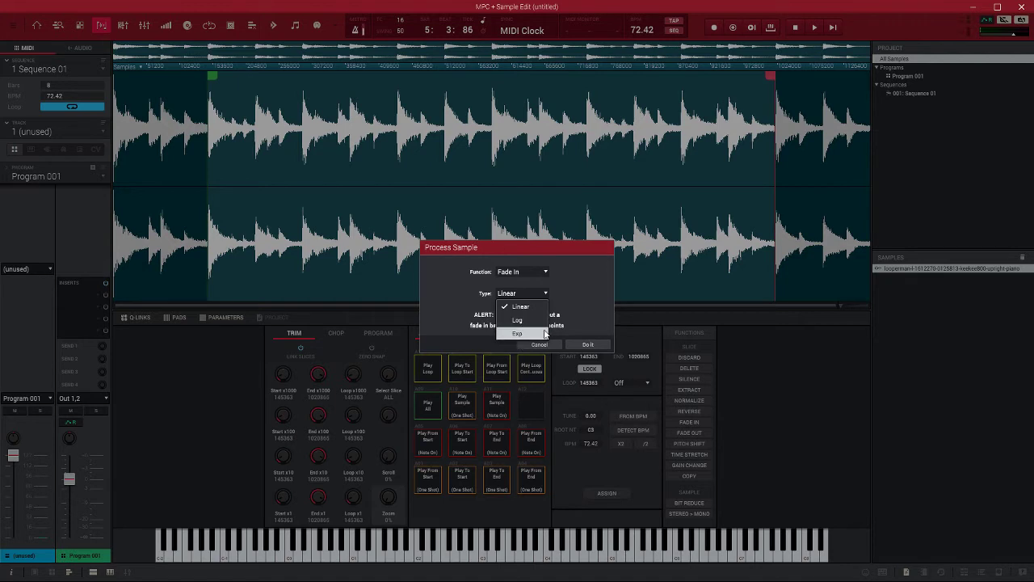
pyautogui.click(576, 287)
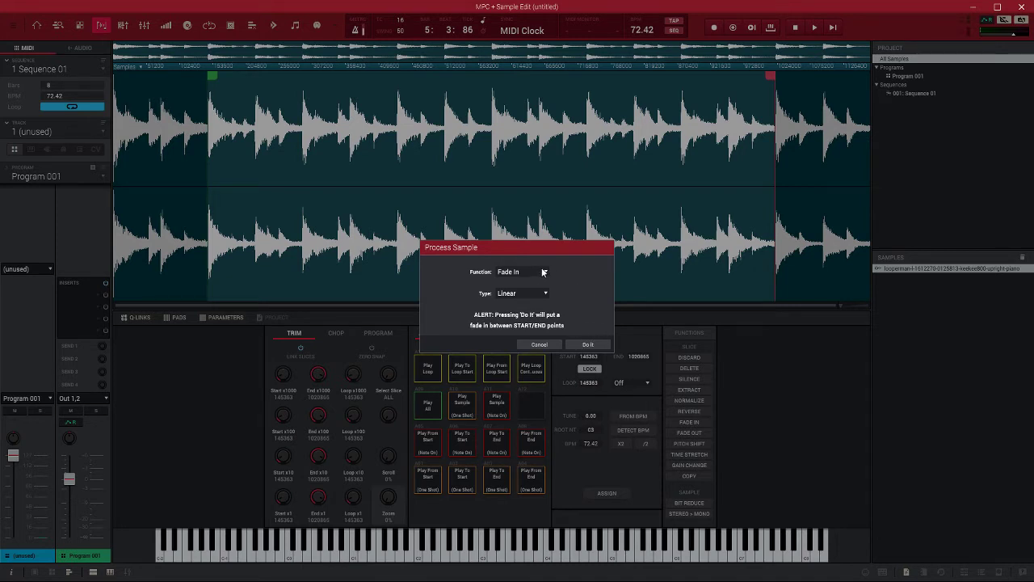
pyautogui.click(543, 273)
pyautogui.click(553, 374)
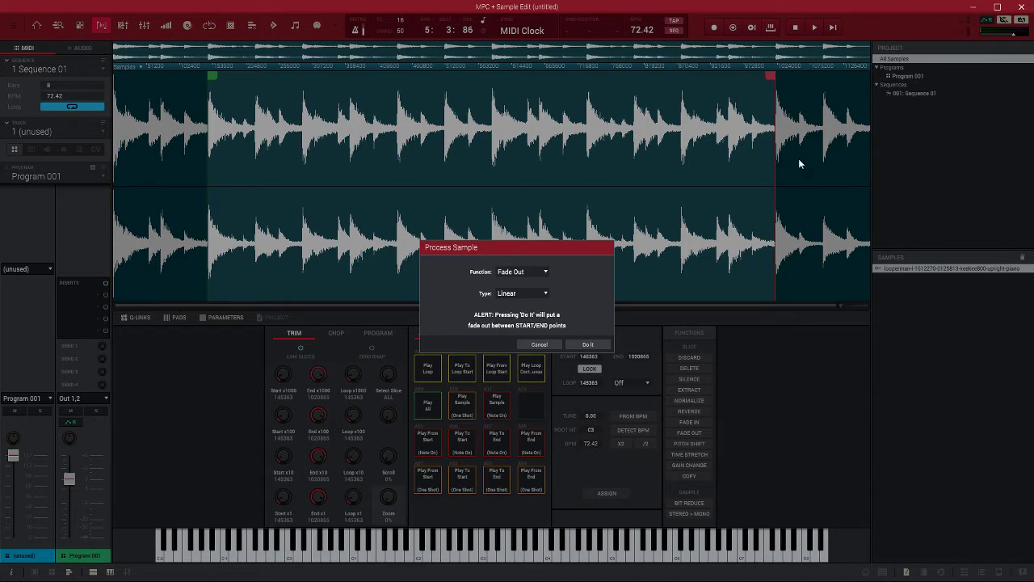
# - Show the Pitch Shift function, switch to Chrome to read the pitch shift and time stretching search results, and return to MPC
pyautogui.click(544, 273)
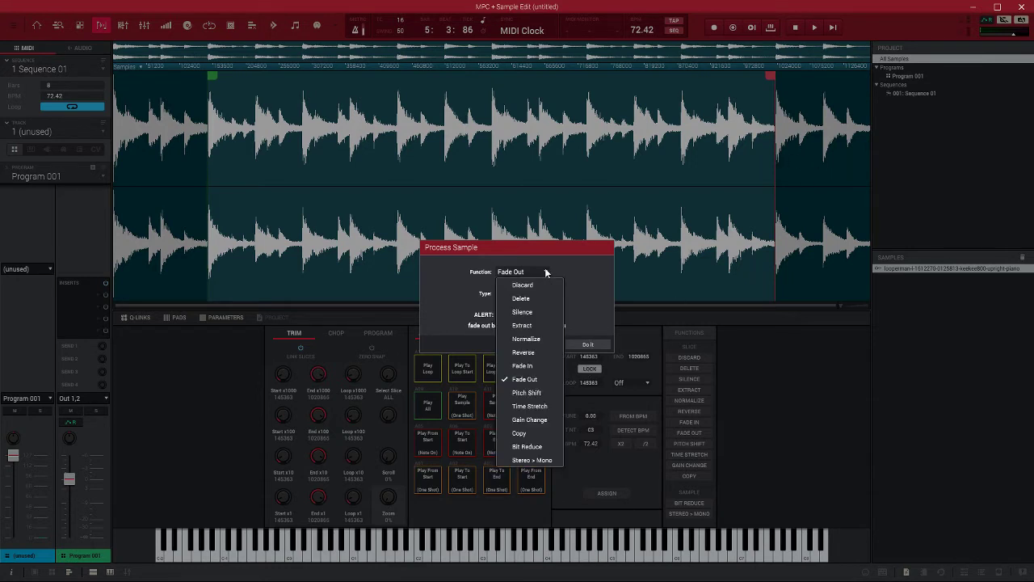
pyautogui.click(526, 393)
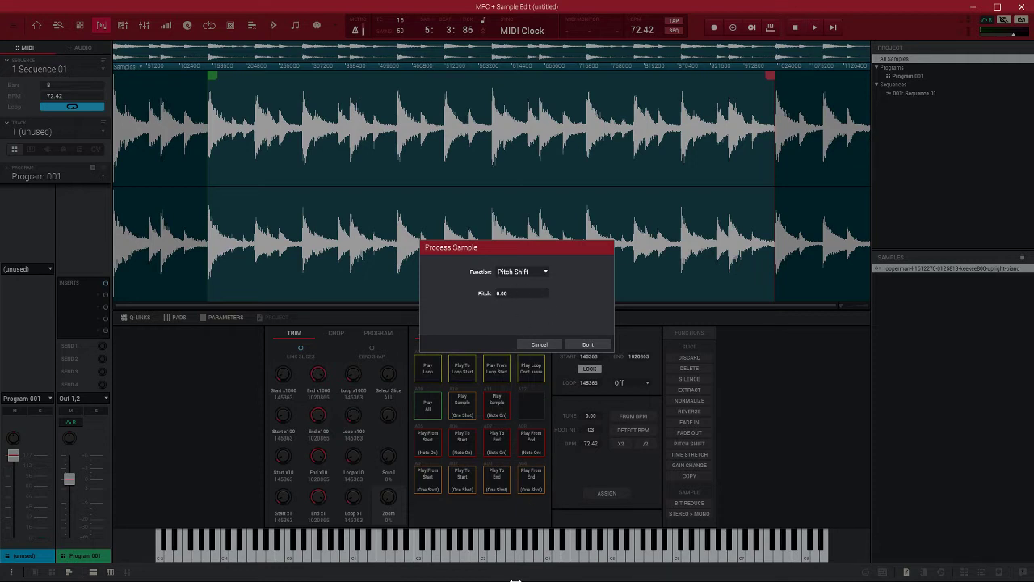
pyautogui.press('super')
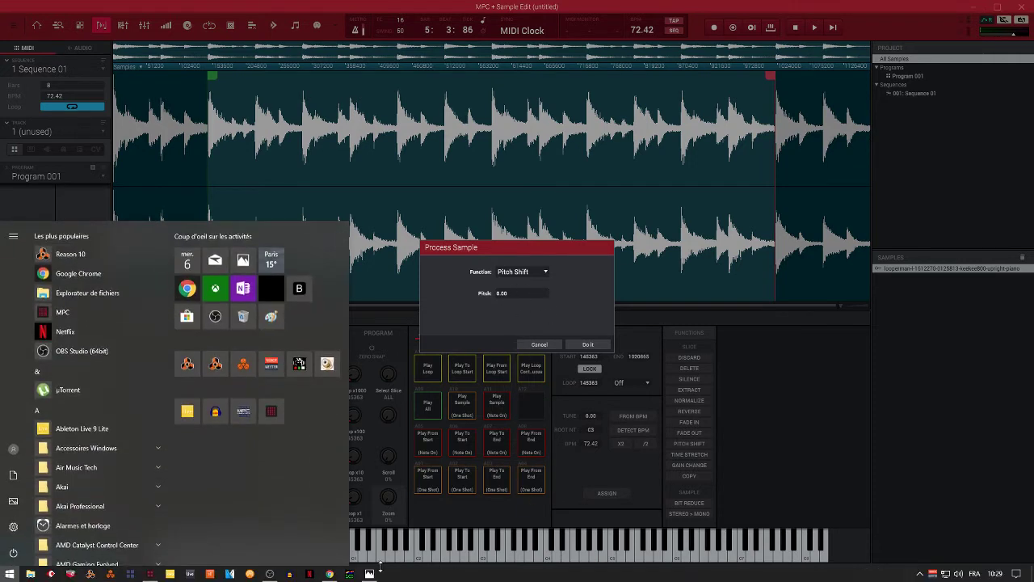
pyautogui.click(332, 575)
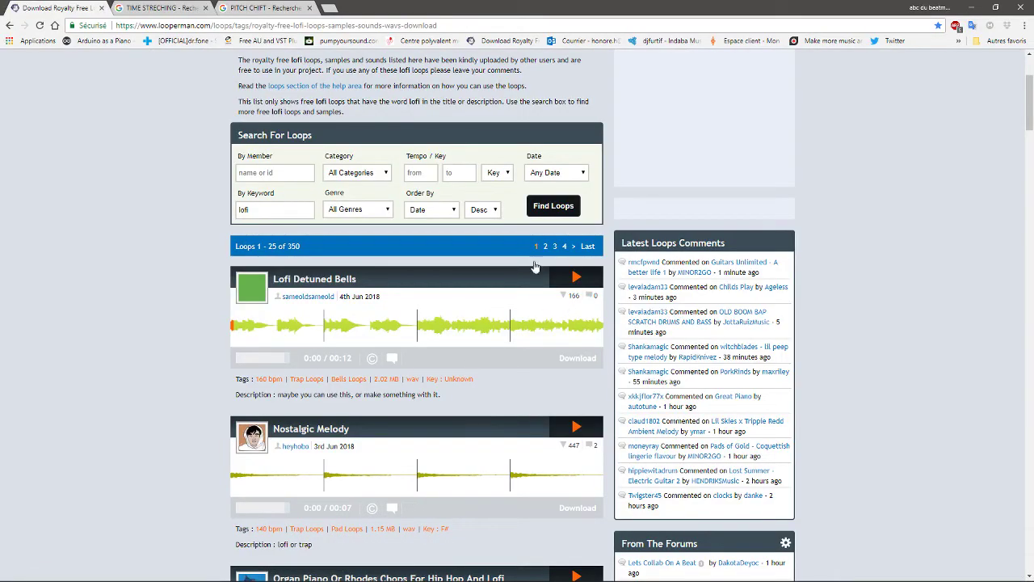
pyautogui.click(259, 7)
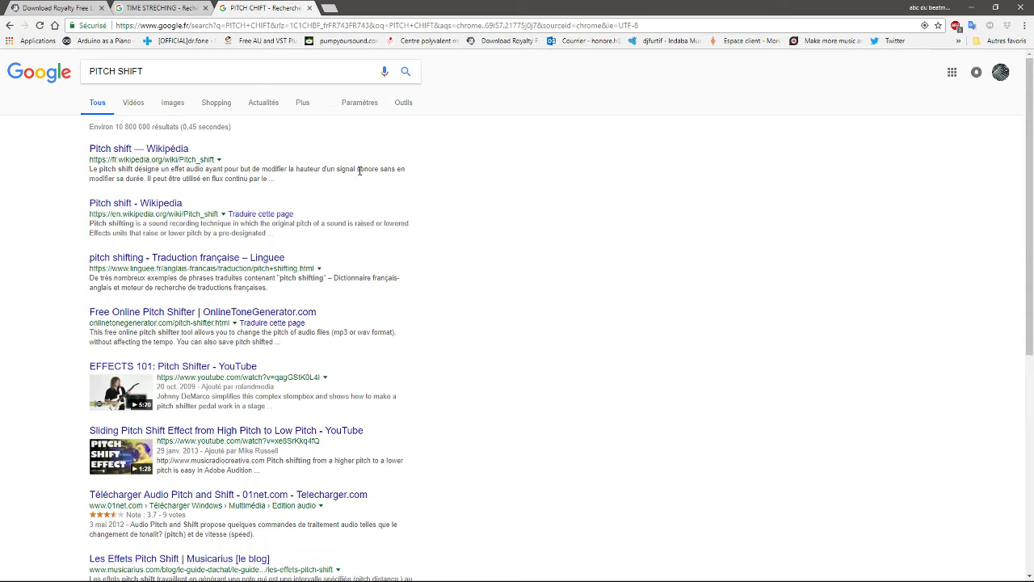
pyautogui.click(160, 8)
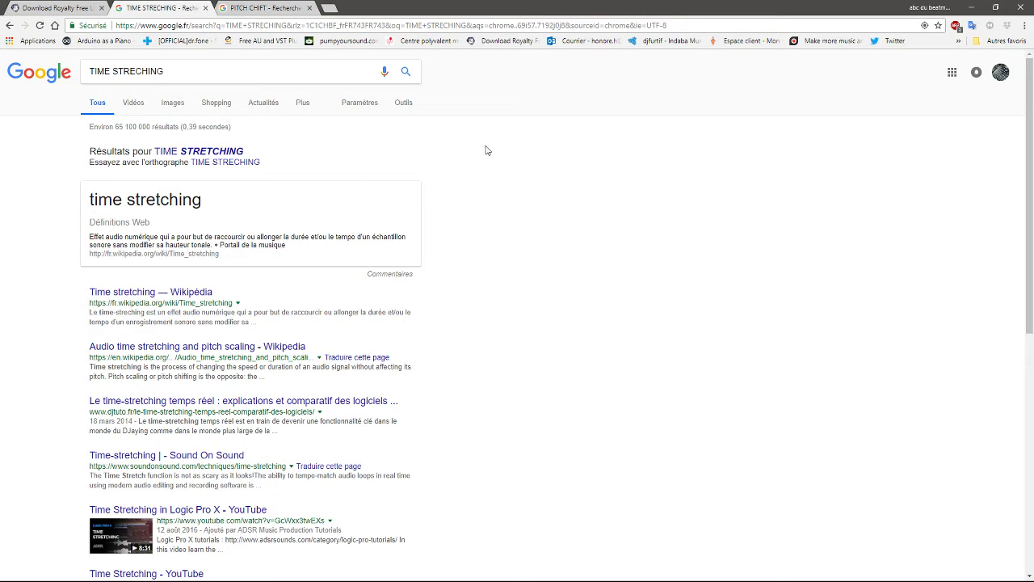
pyautogui.click(971, 7)
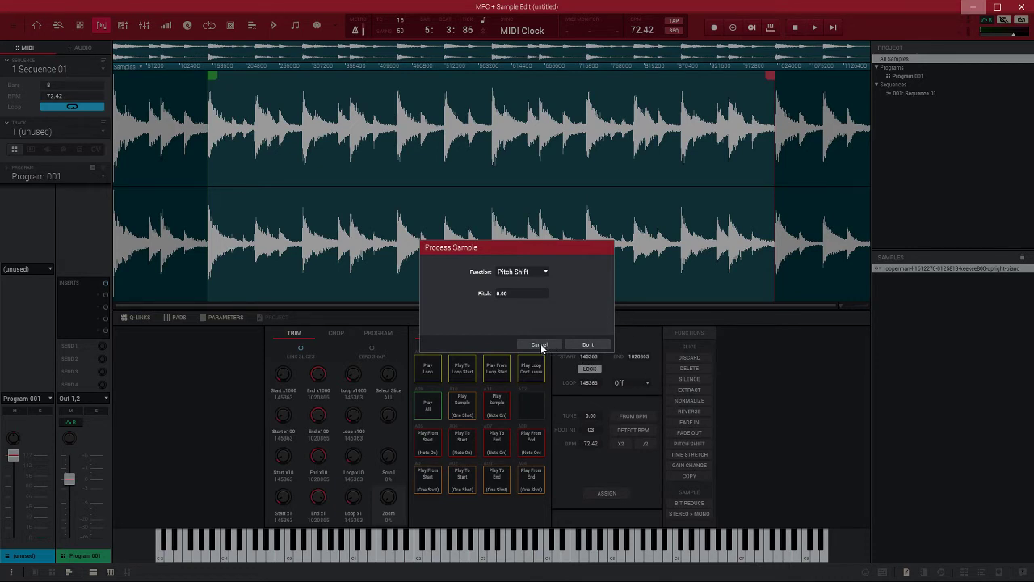
# - Examine the Gain Change, Bit Reduce and Stereo > Mono functions in the Process Sample dialog
pyautogui.click(547, 272)
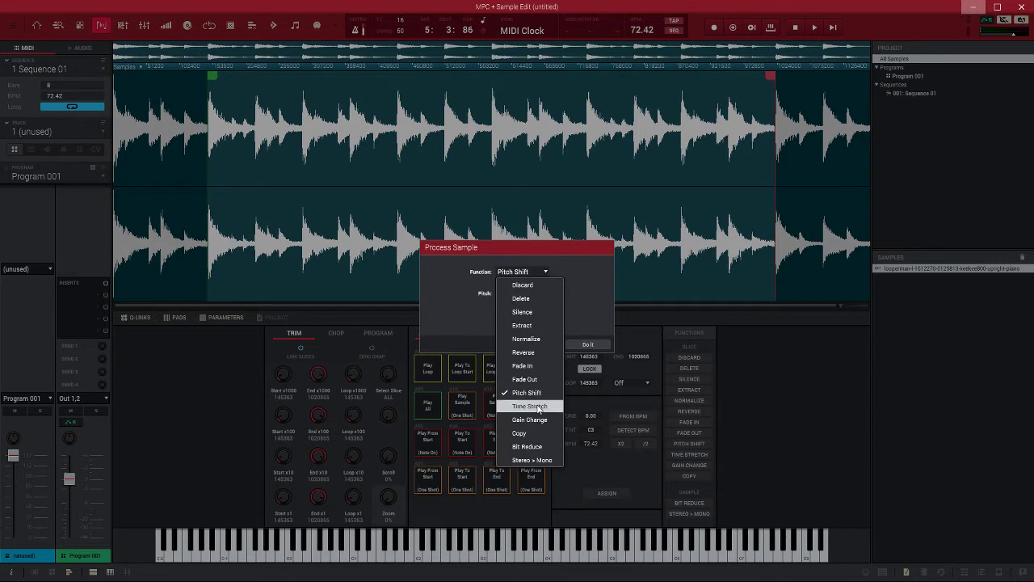
pyautogui.click(536, 420)
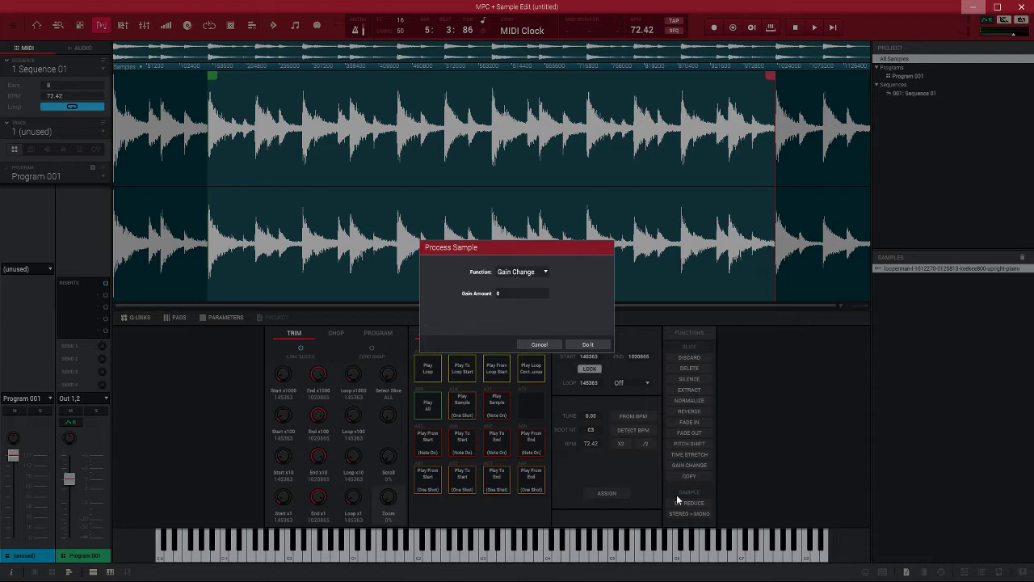
pyautogui.click(544, 274)
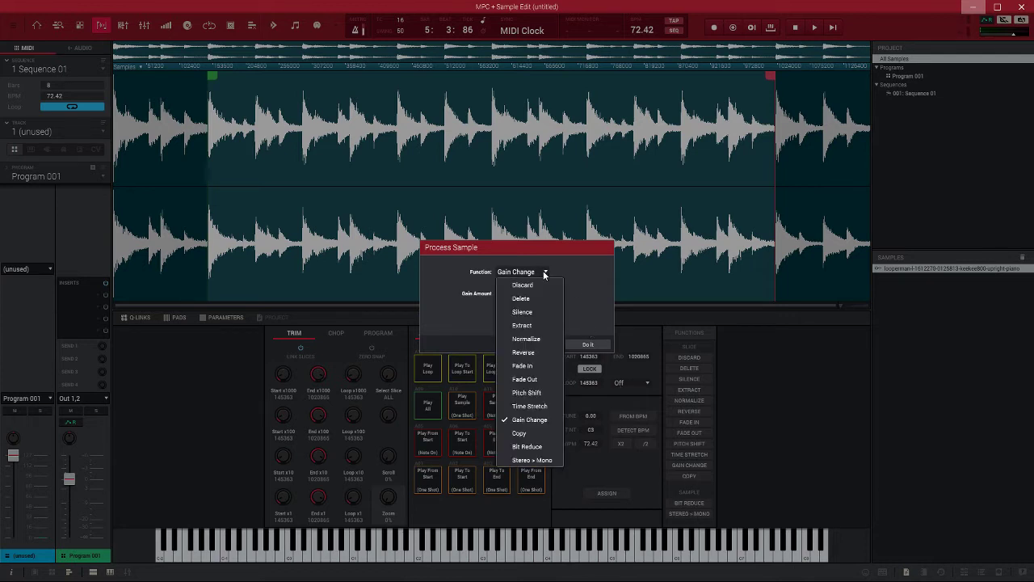
pyautogui.click(542, 448)
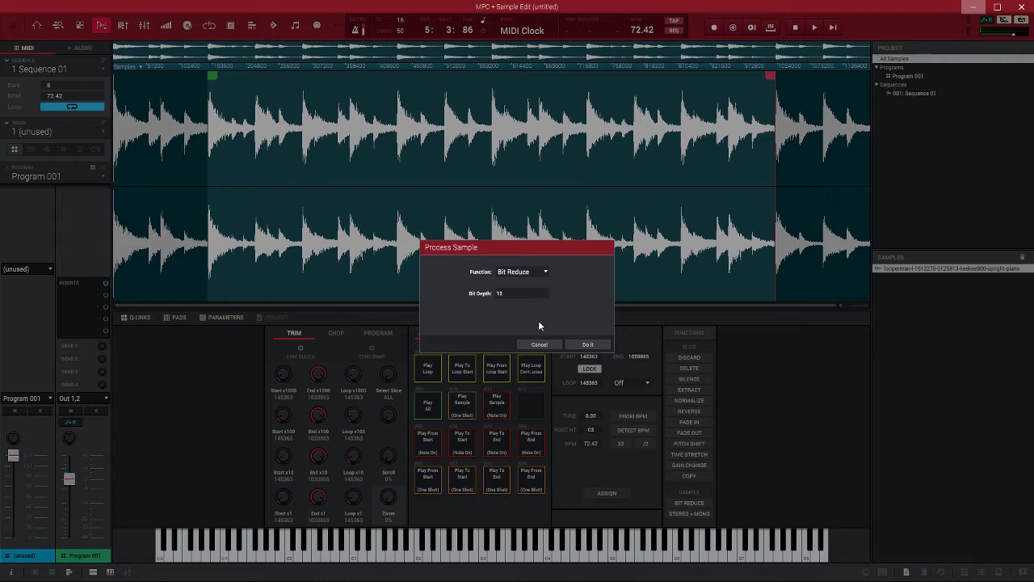
pyautogui.click(534, 271)
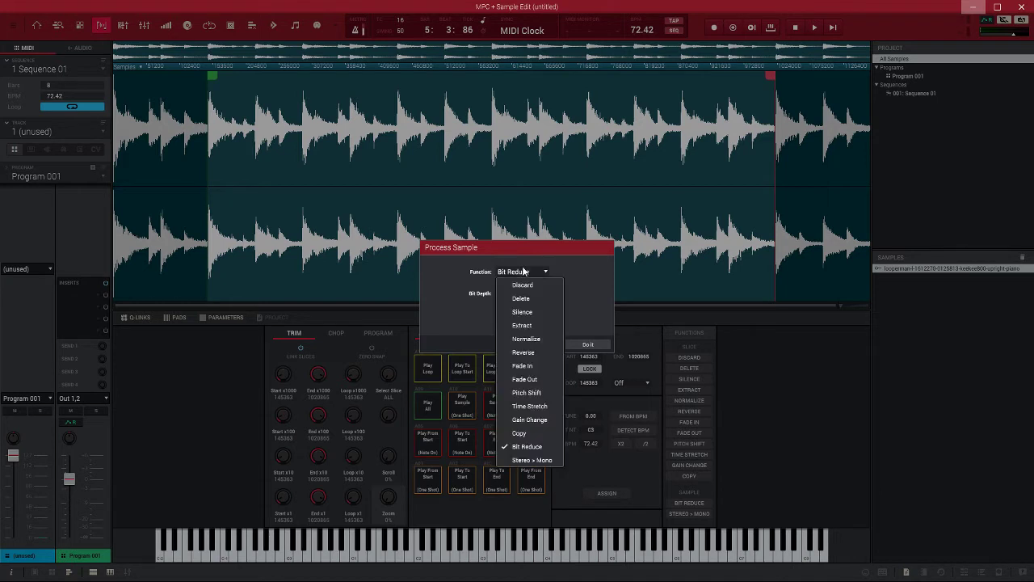
pyautogui.click(542, 460)
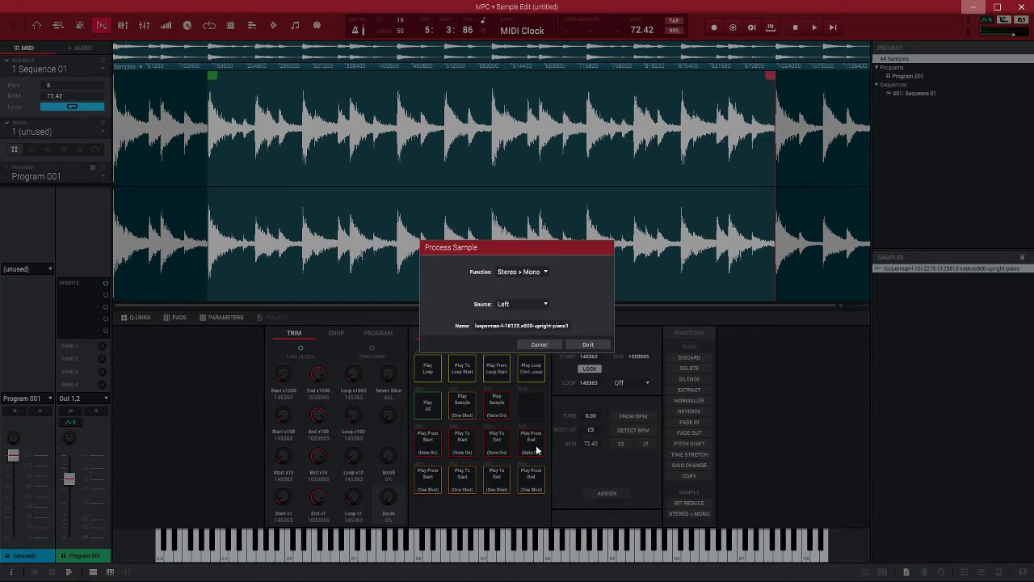
# - Try Sum as the Stereo > Mono source, return it to Left and cancel the sample processing
pyautogui.click(532, 272)
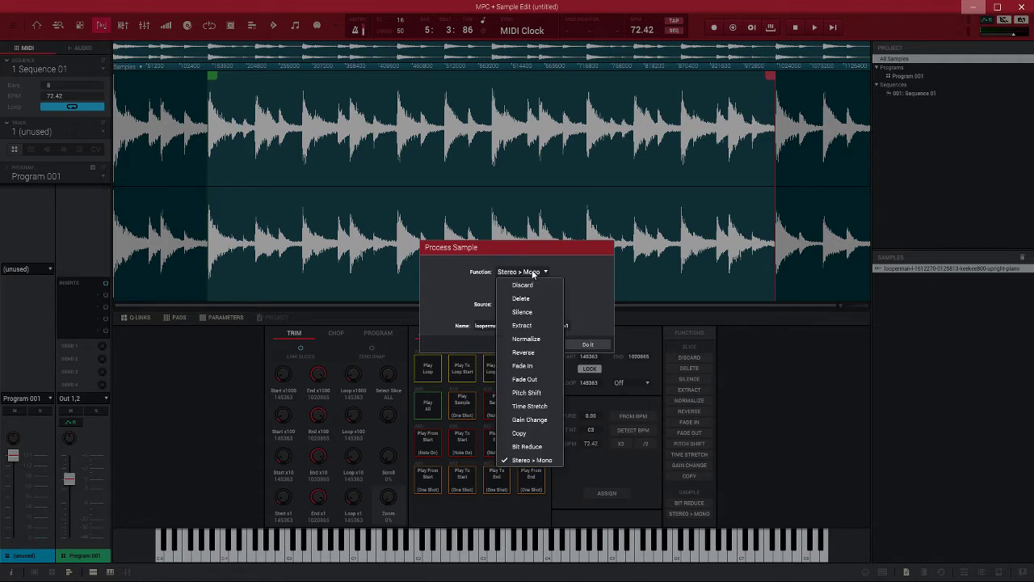
pyautogui.click(568, 265)
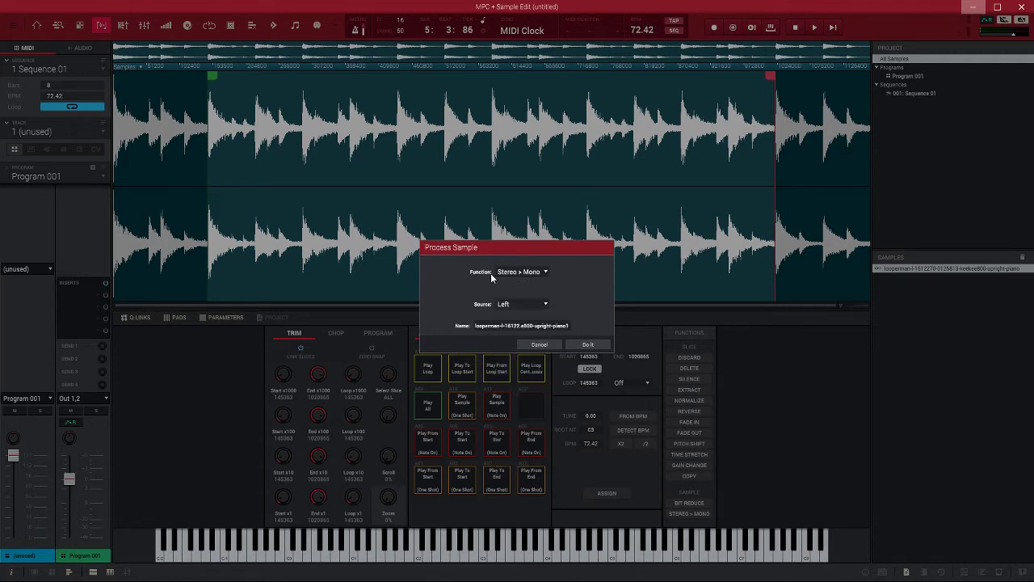
pyautogui.click(547, 306)
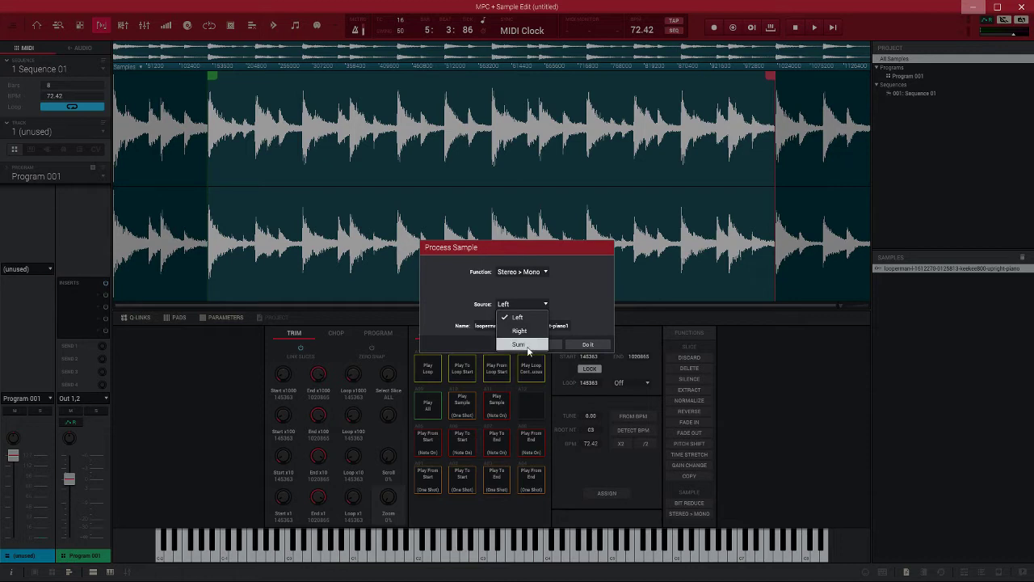
pyautogui.click(572, 301)
pyautogui.click(540, 304)
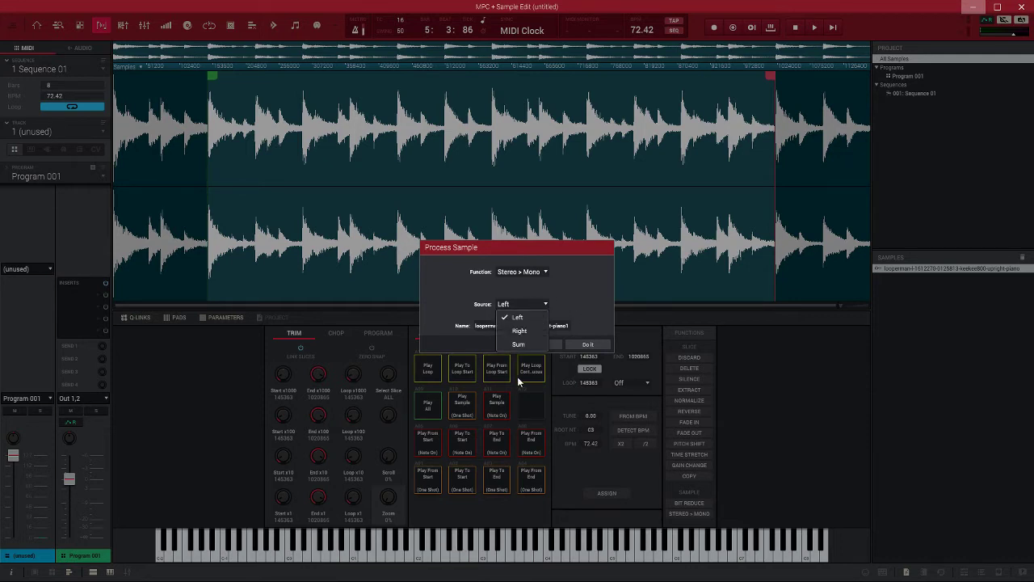
pyautogui.click(521, 345)
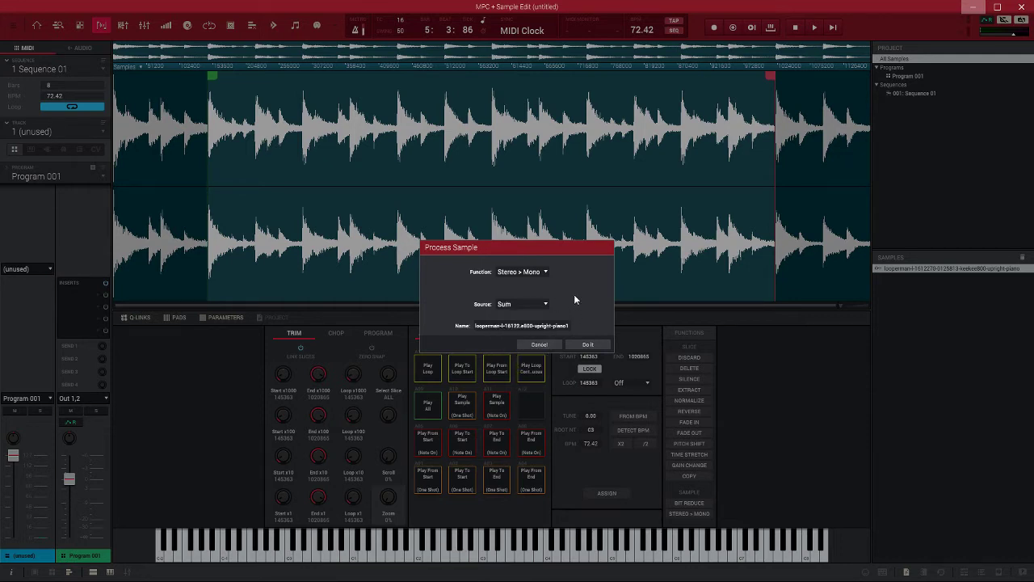
pyautogui.click(543, 304)
pyautogui.click(517, 314)
pyautogui.click(539, 345)
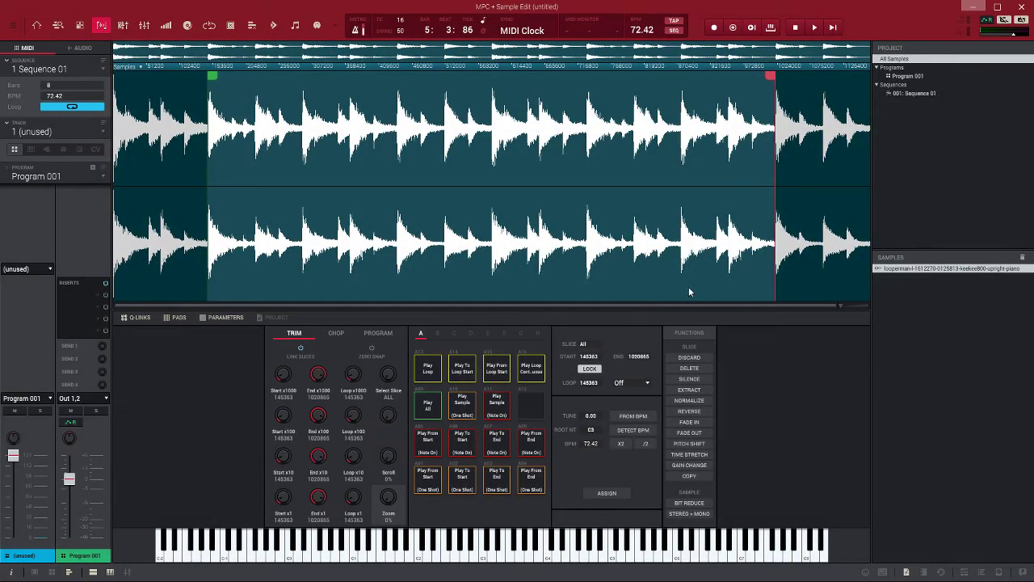
# - Extend the piano sample's selection by moving its end point to about 1167889 and its start point to about 1661
pyautogui.moveTo(770, 75); pyautogui.dragTo(893, 69)
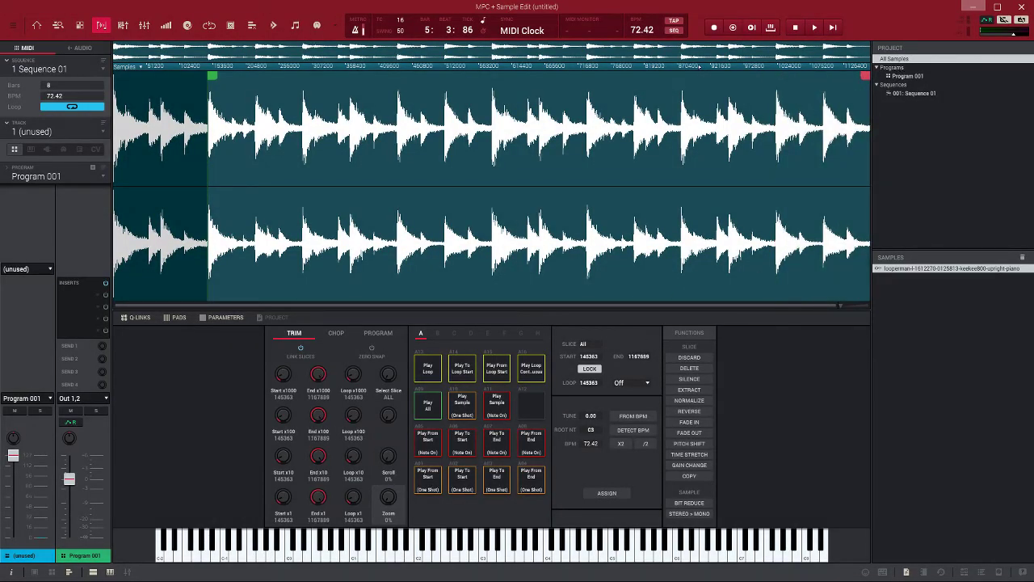
pyautogui.moveTo(212, 76); pyautogui.dragTo(74, 77)
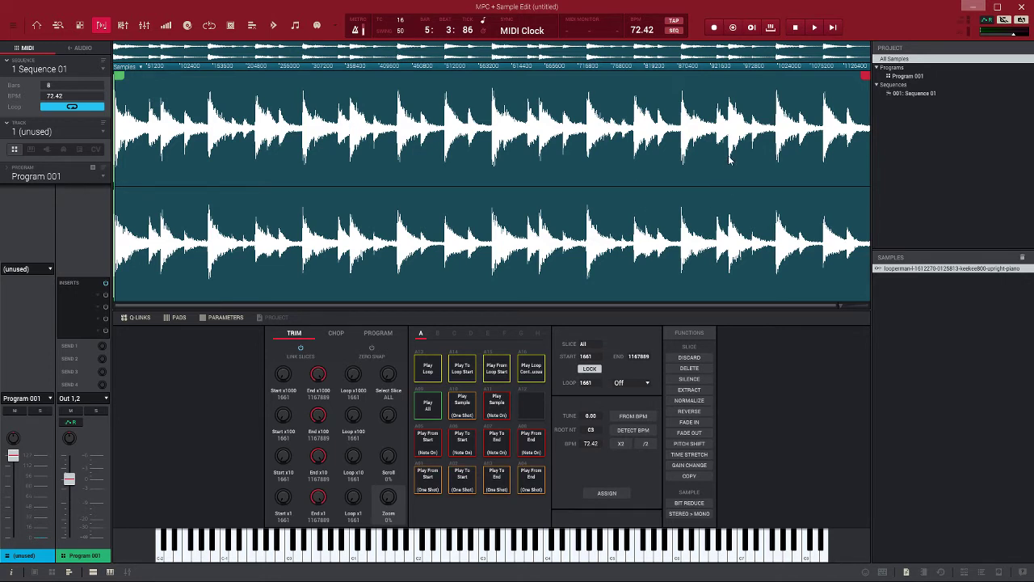
# - Open Track View, place the piano sample at the start of the Audio 001 track and select its region
pyautogui.click(59, 25)
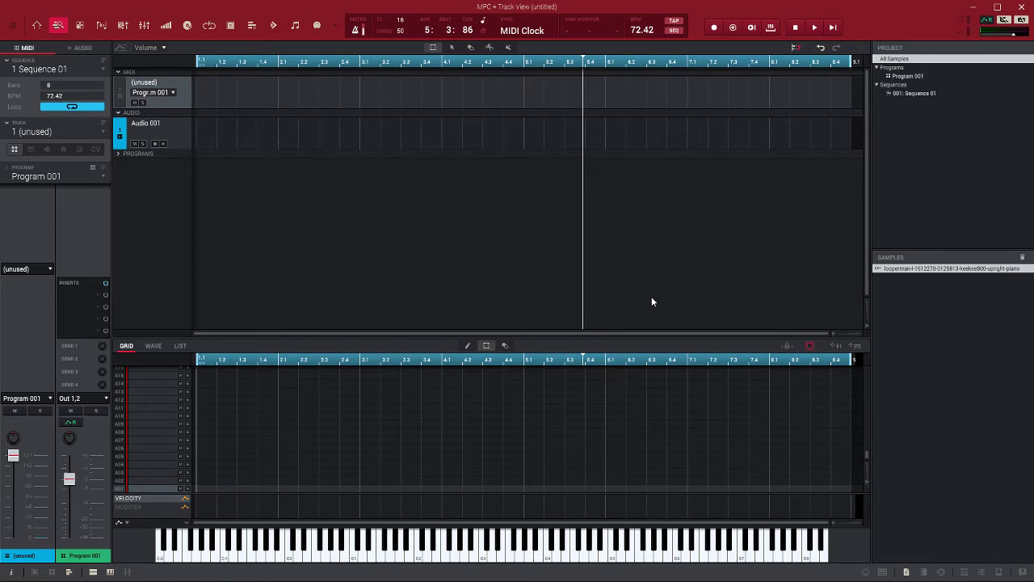
pyautogui.moveTo(894, 273); pyautogui.dragTo(192, 132)
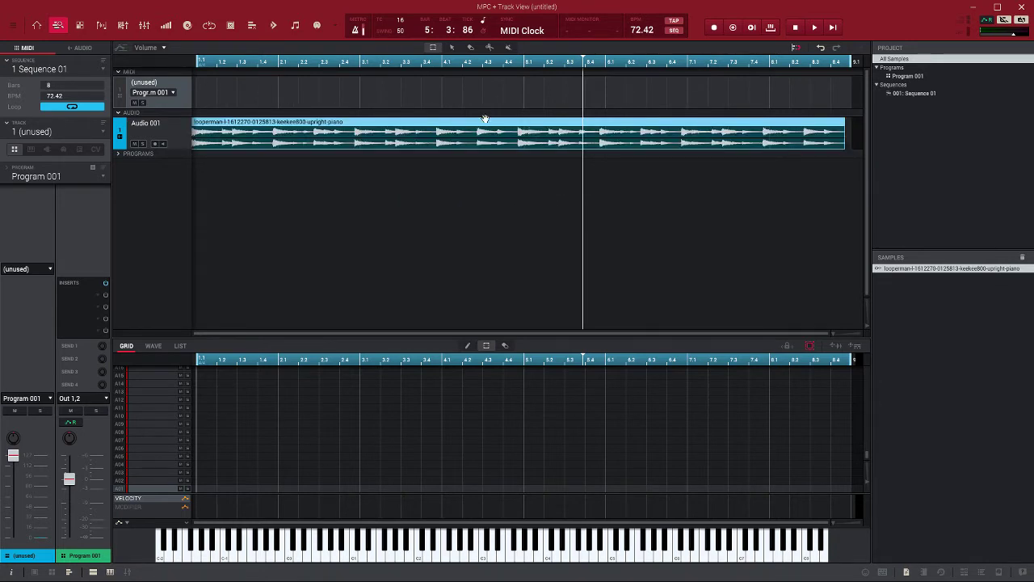
pyautogui.click(356, 122)
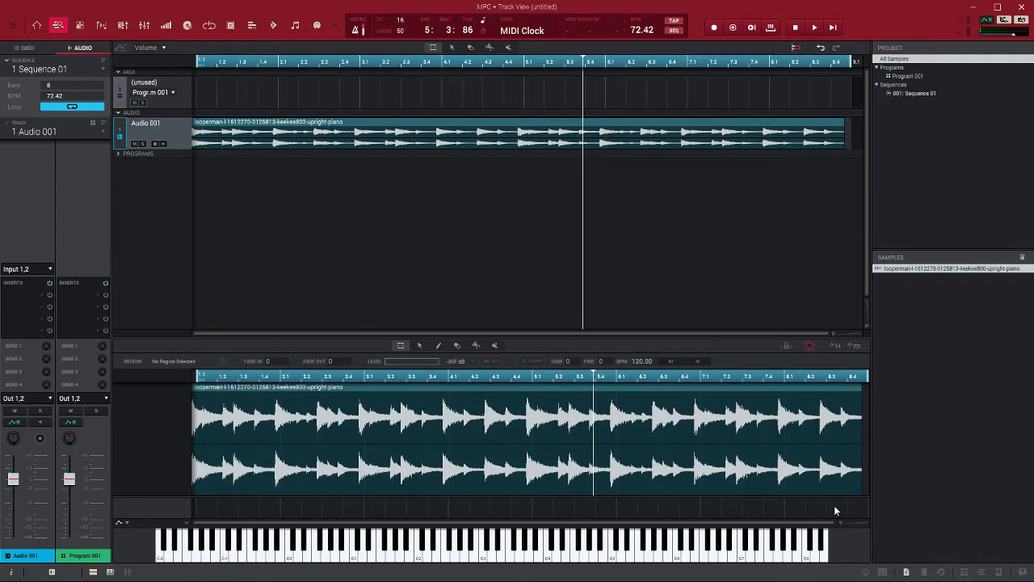
pyautogui.moveTo(840, 524)
pyautogui.mouseDown()
pyautogui.moveTo(850, 525)
pyautogui.moveTo(840, 523)
pyautogui.mouseUp()
pyautogui.click(513, 388)
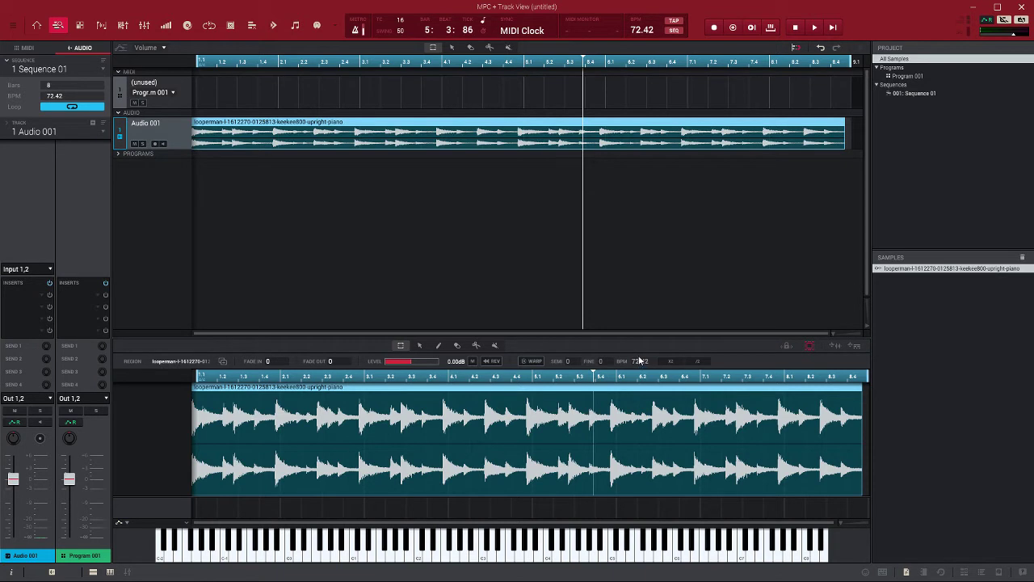
# - Try warping the piano region at 73.07 BPM, play it briefly and undo the region tempo change
pyautogui.click(526, 362)
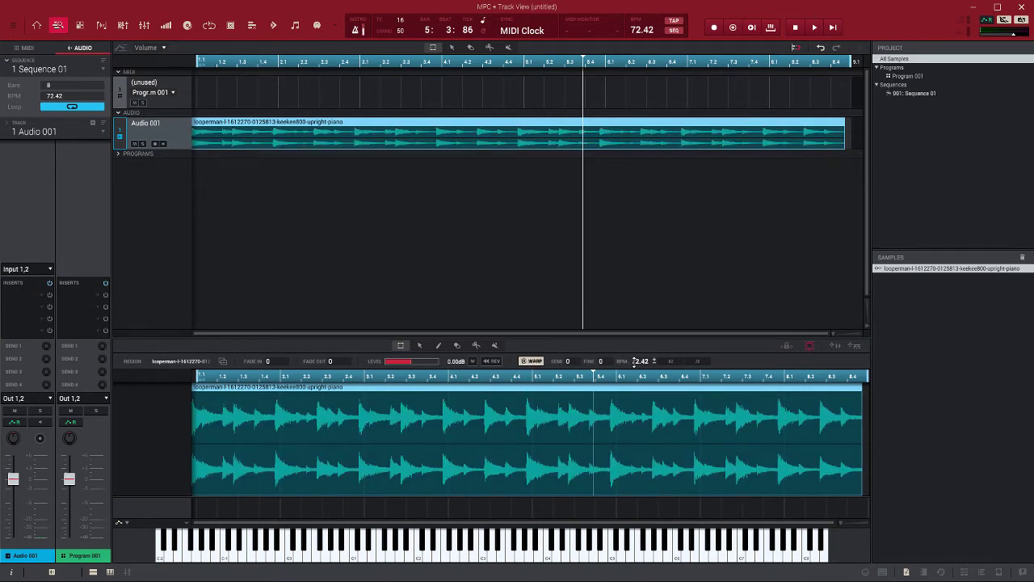
pyautogui.moveTo(655, 361); pyautogui.dragTo(654, 312)
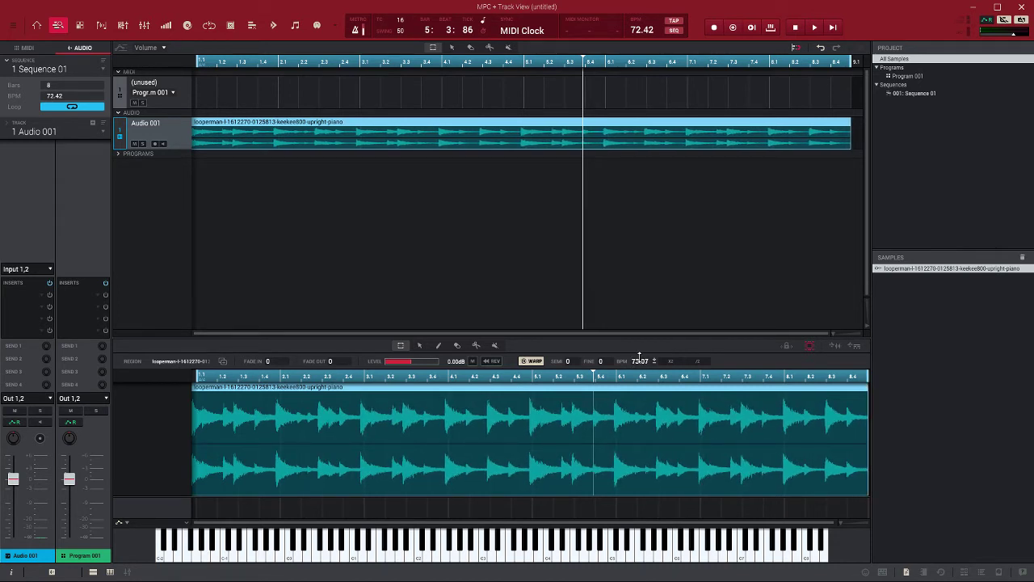
pyautogui.press('space')
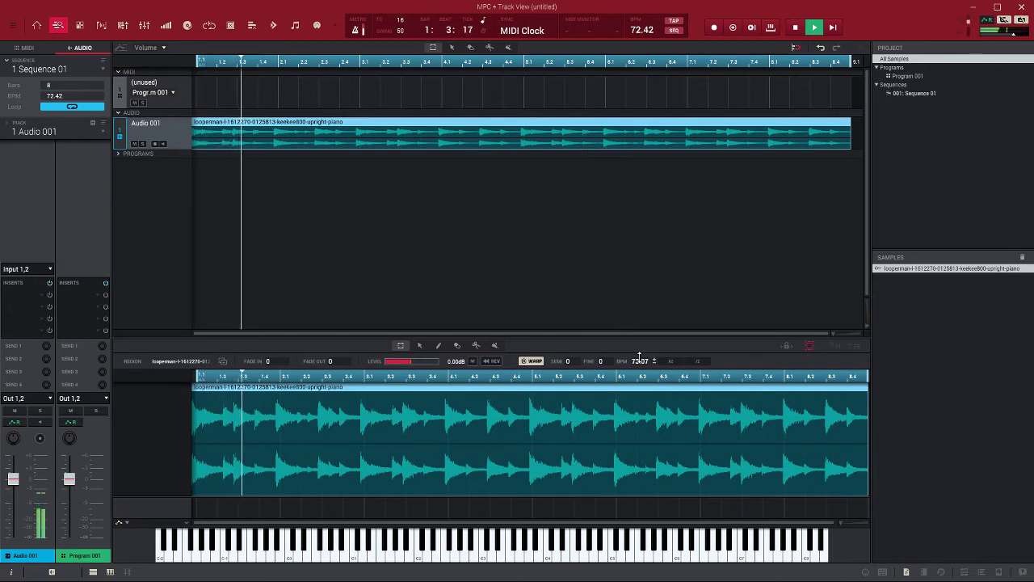
pyautogui.press('space')
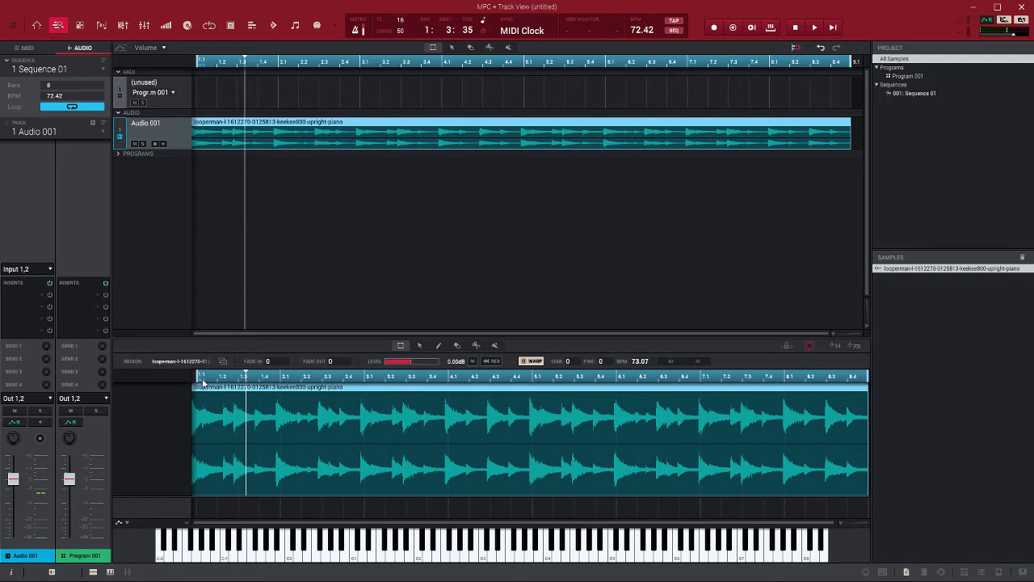
pyautogui.hotkey('ctrl', 'z')
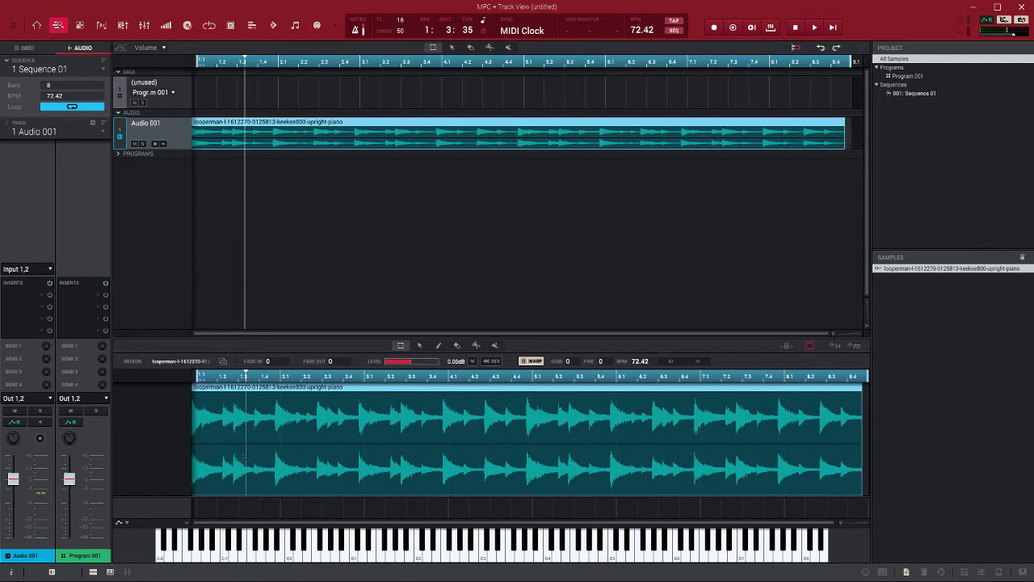
# - Align the piano region with bar 1, then delete it from the Audio 001 track
pyautogui.moveTo(203, 389); pyautogui.dragTo(208, 389)
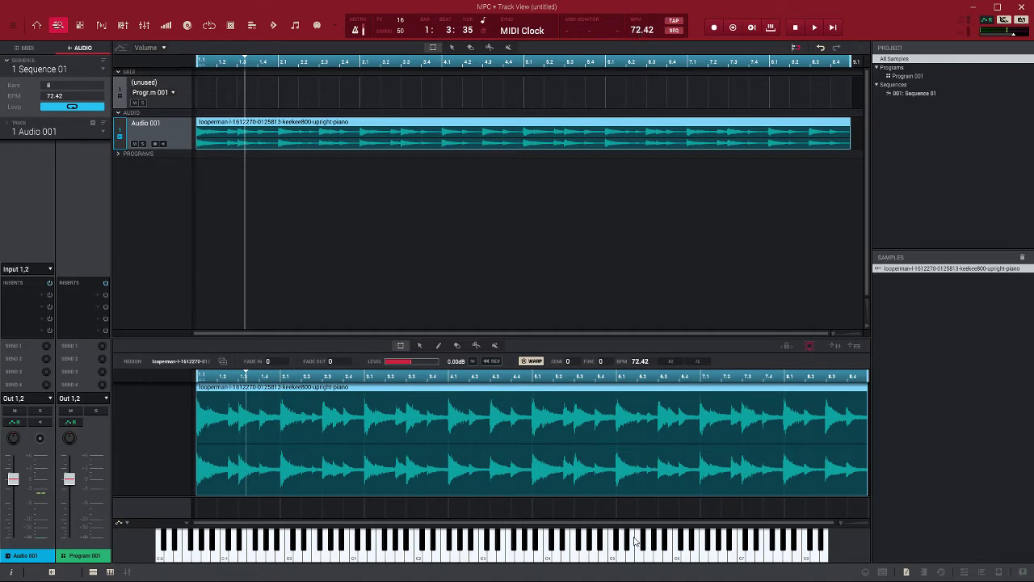
pyautogui.doubleClick(637, 29)
pyautogui.click(515, 121)
pyautogui.press('Delete')
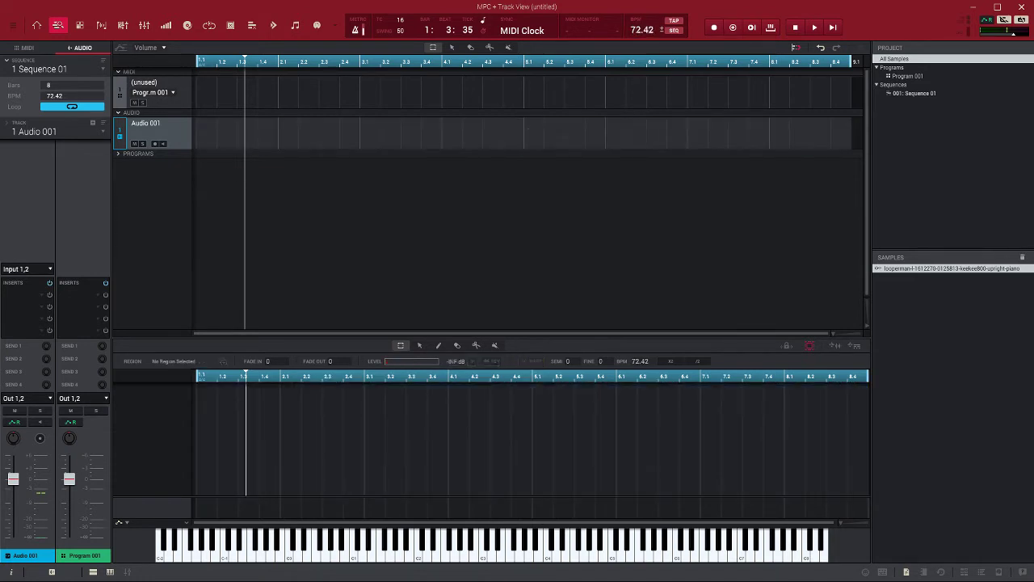
# - Set the sequence tempo to 80 BPM, place the piano sample at bar 1 of Audio 001 and select its region
pyautogui.click(630, 28)
pyautogui.write('80')
pyautogui.press('Return')
pyautogui.moveTo(898, 267); pyautogui.dragTo(196, 137)
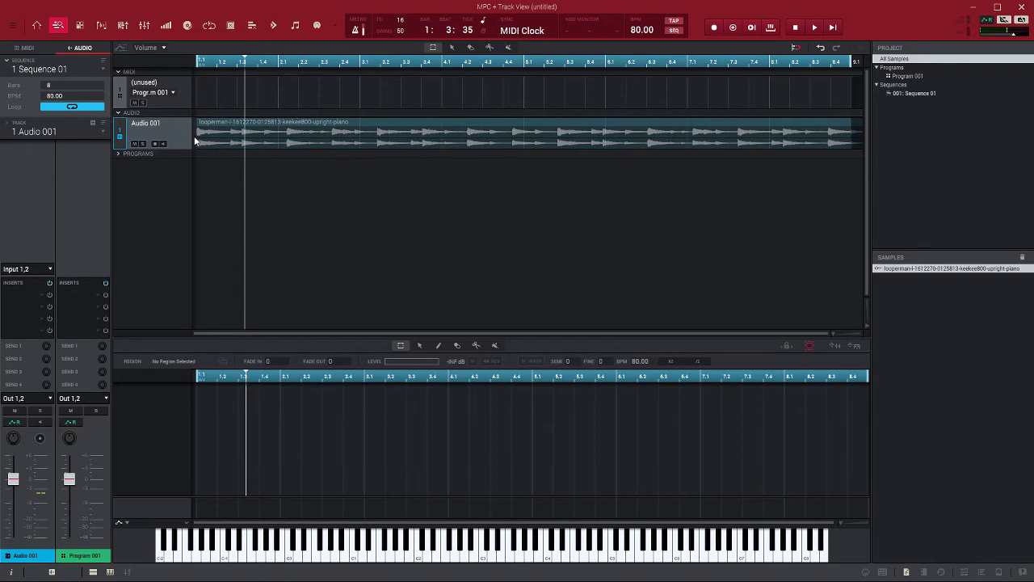
pyautogui.click(197, 136)
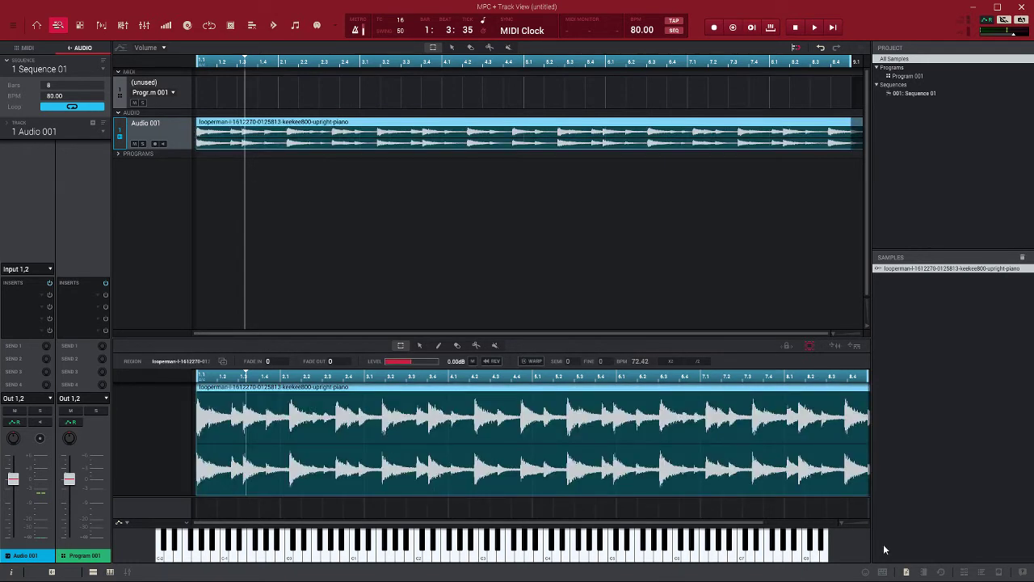
# - Show the whole unwarped piano region in the waveform editor and play it at the 80 BPM sequence tempo
pyautogui.moveTo(843, 524); pyautogui.dragTo(835, 524)
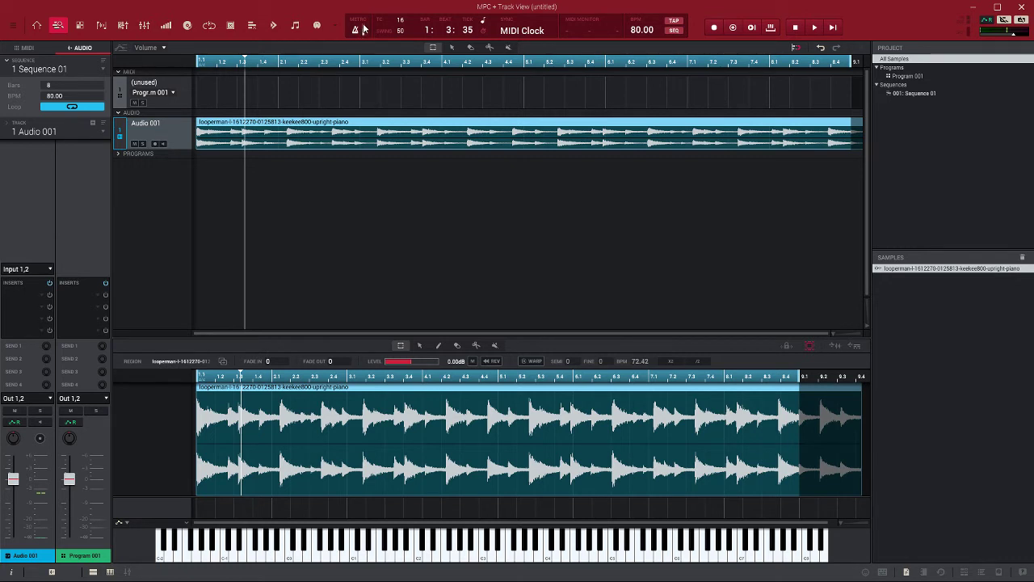
pyautogui.press('space')
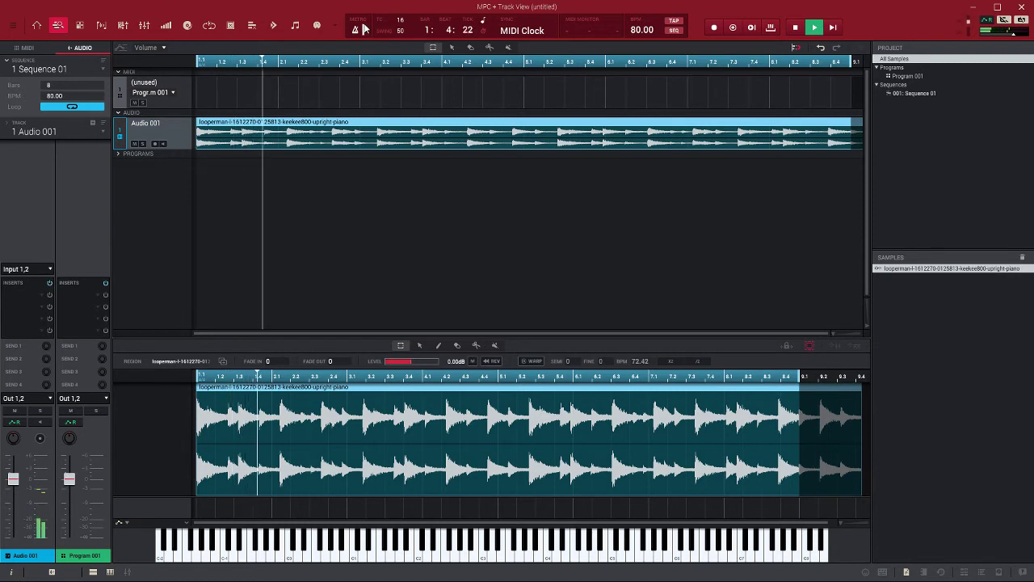
pyautogui.press('space')
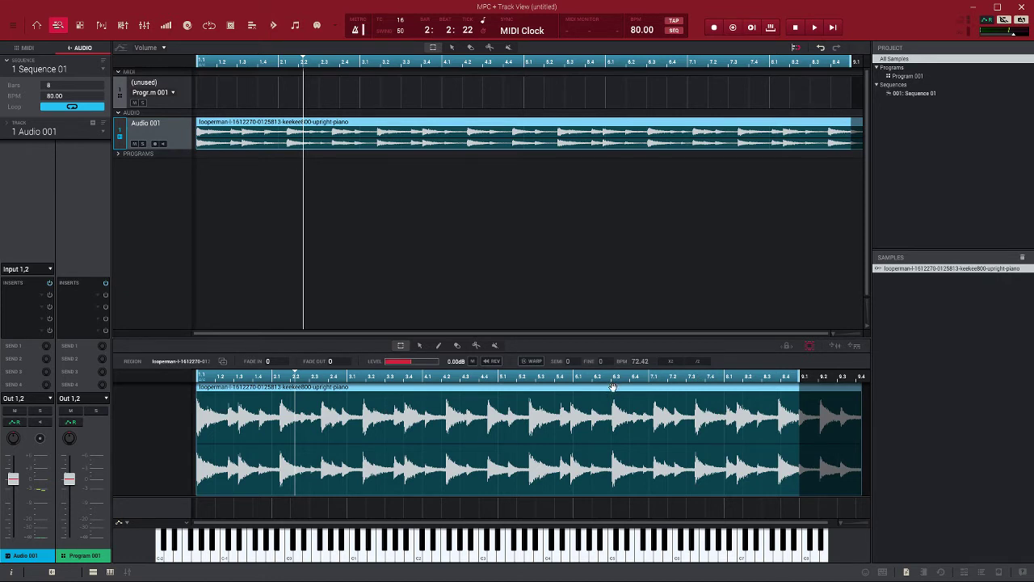
# - Enable Warp on the piano region, set its BPM to 72.58 and play it back
pyautogui.click(533, 362)
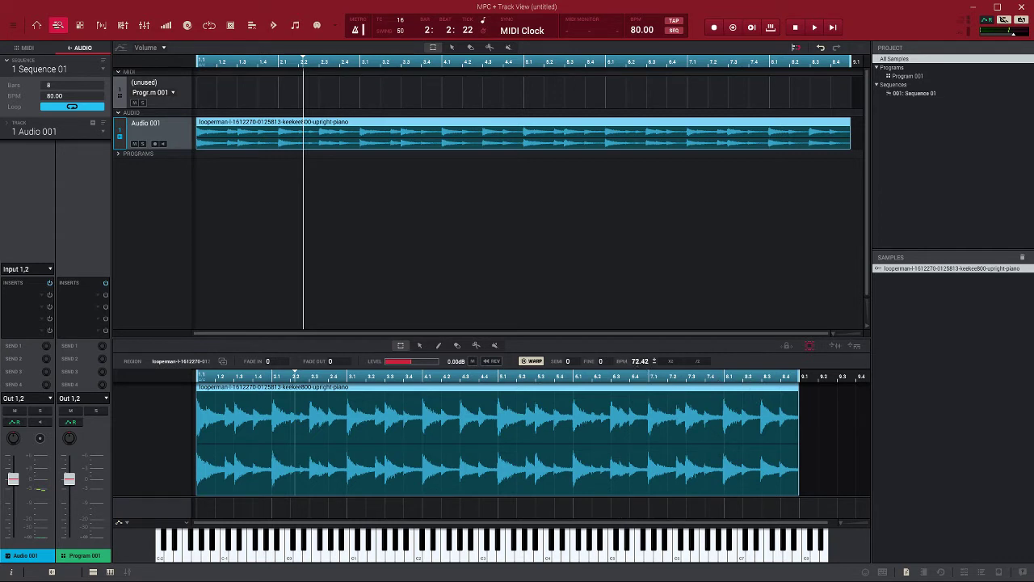
pyautogui.moveTo(655, 361)
pyautogui.mouseDown()
pyautogui.moveTo(655, 321)
pyautogui.moveTo(655, 353)
pyautogui.mouseUp()
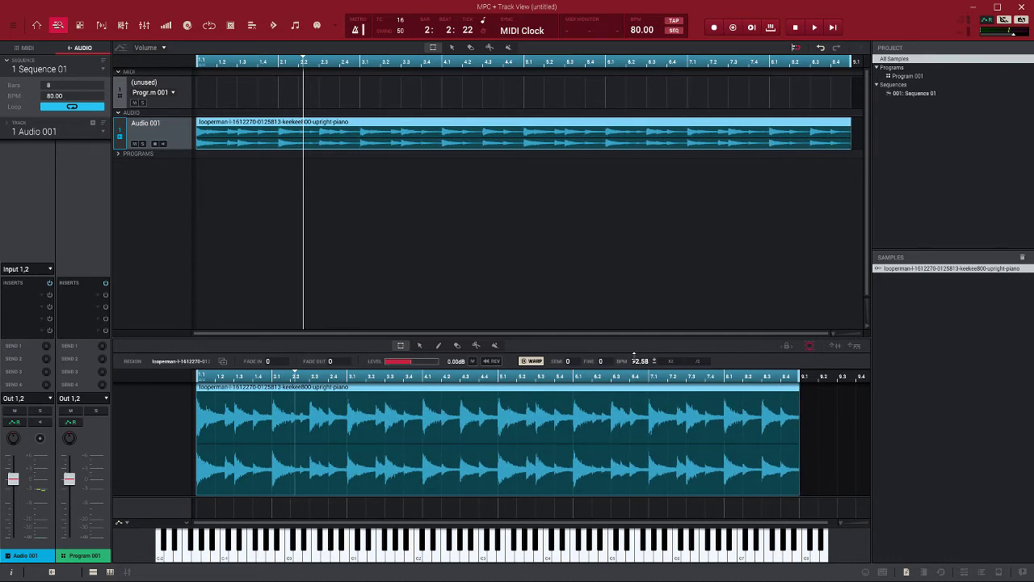
pyautogui.press('space')
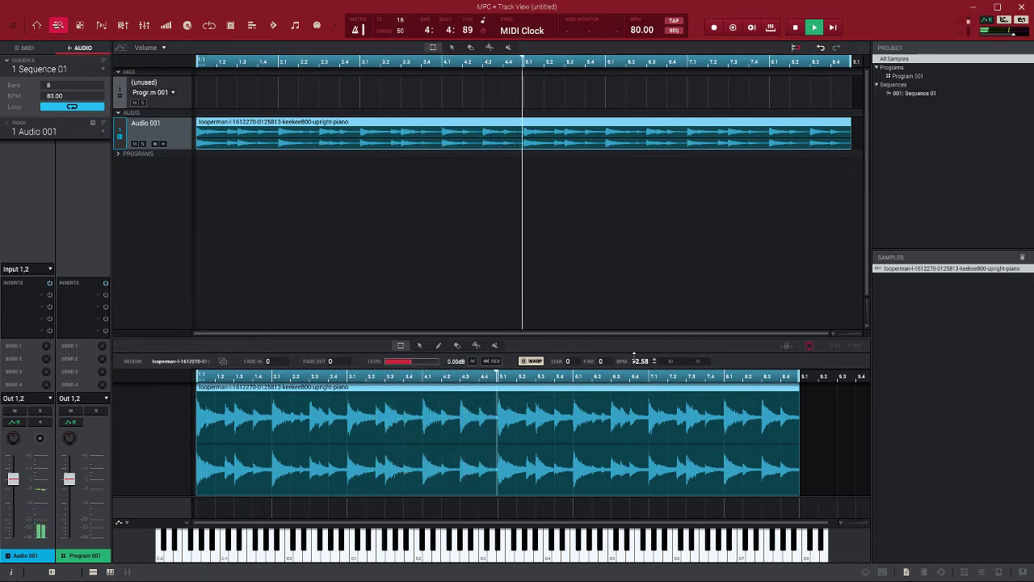
pyautogui.press('space')
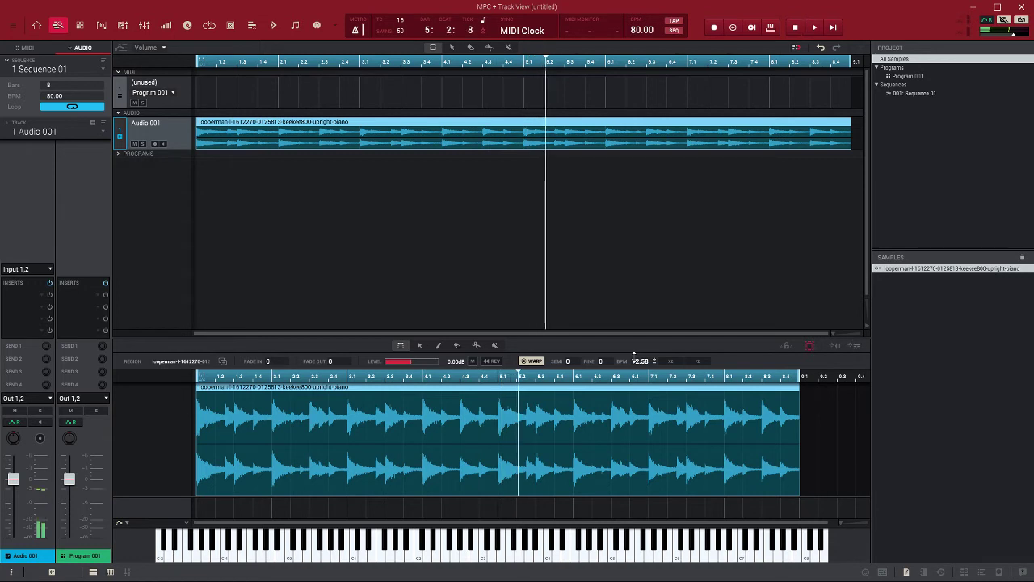
# - Switch Warp off and on again twice to compare the piano region's length with the sequence
pyautogui.click(529, 361)
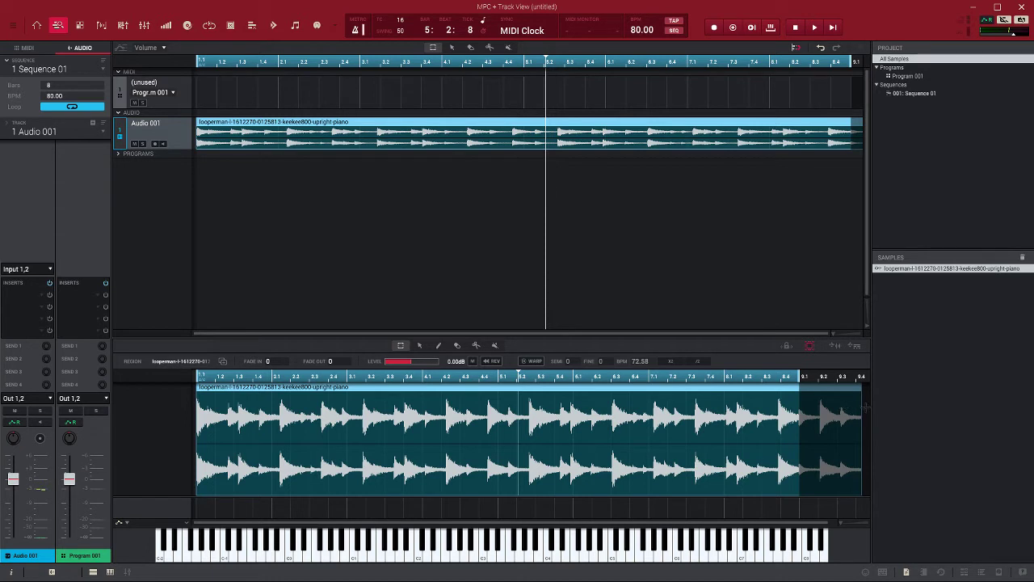
pyautogui.click(533, 362)
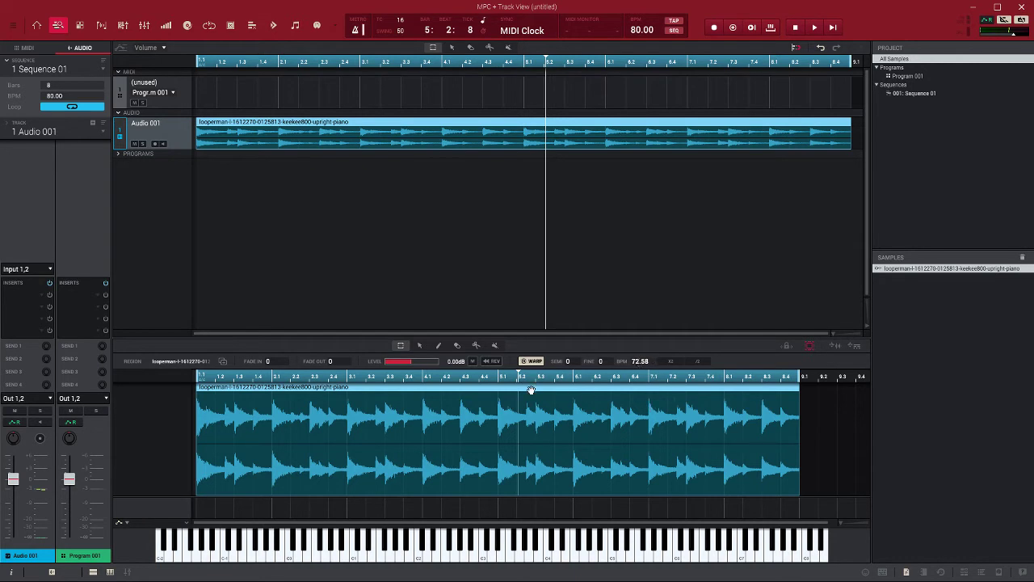
pyautogui.click(531, 362)
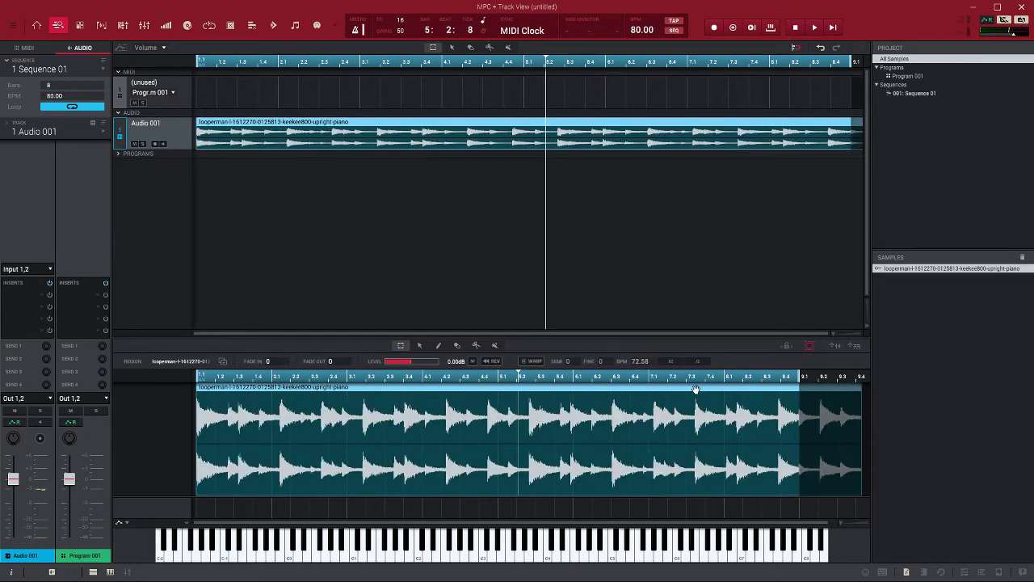
pyautogui.click(533, 361)
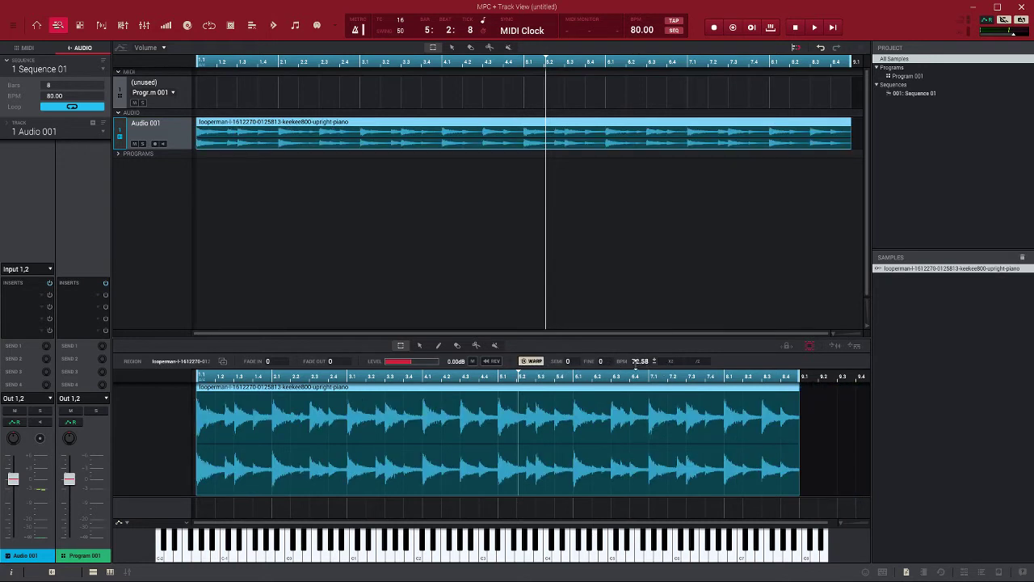
# - Try a region BPM of 36.24 on the warped piano loop and play it back twice
pyautogui.moveTo(636, 361); pyautogui.dragTo(636, 573)
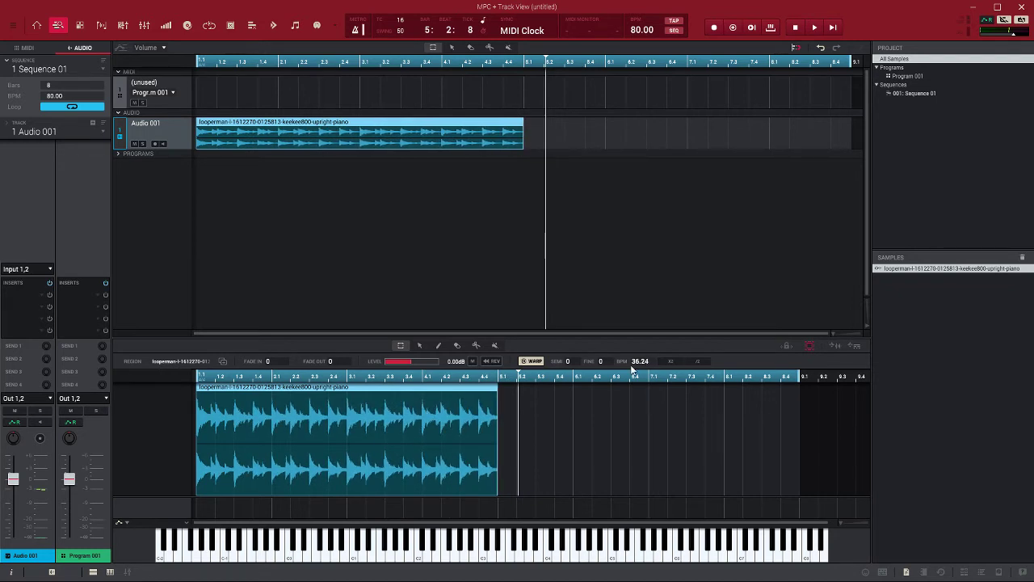
pyautogui.press('space')
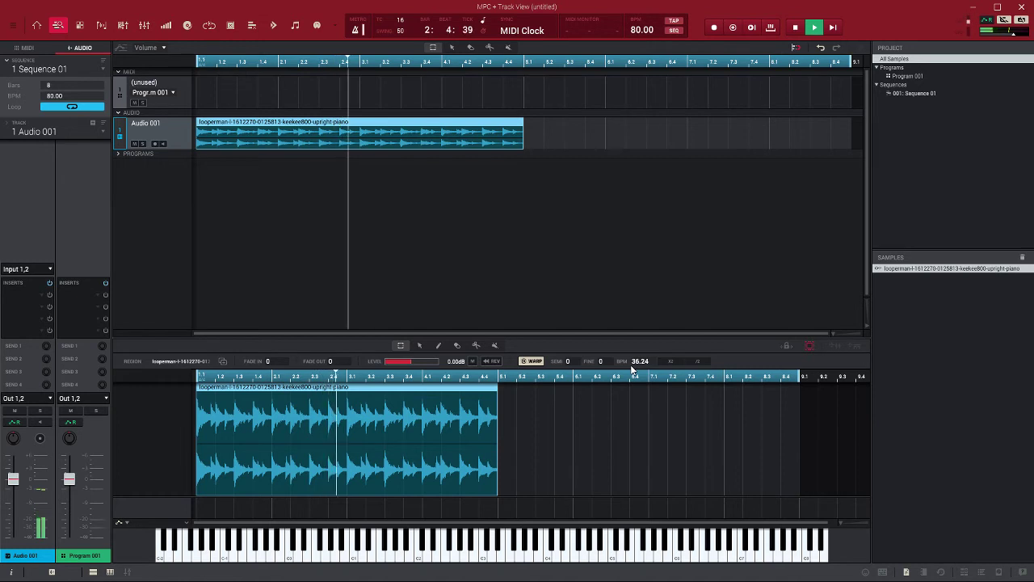
pyautogui.press('space')
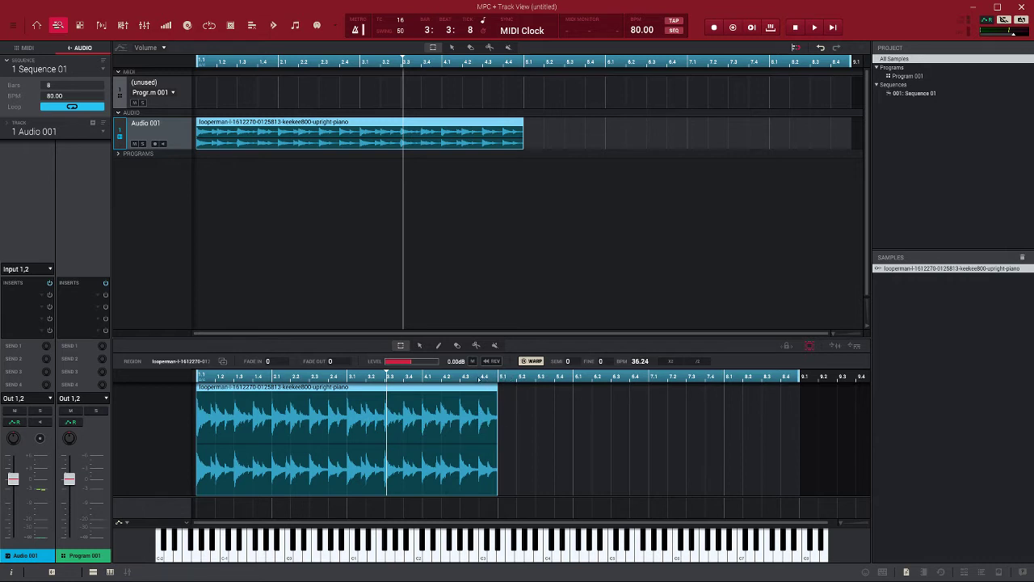
pyautogui.press('space')
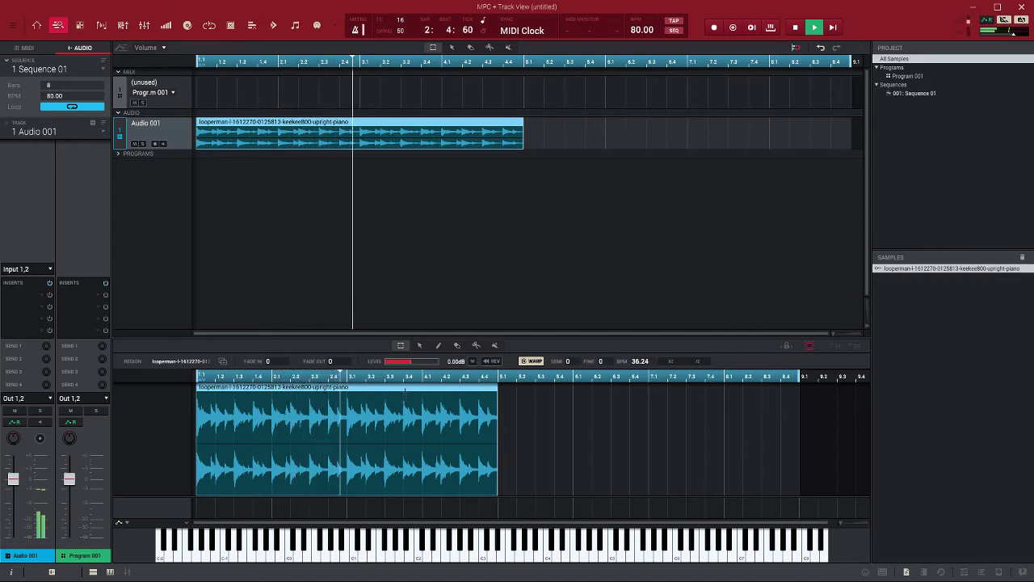
pyautogui.press('space')
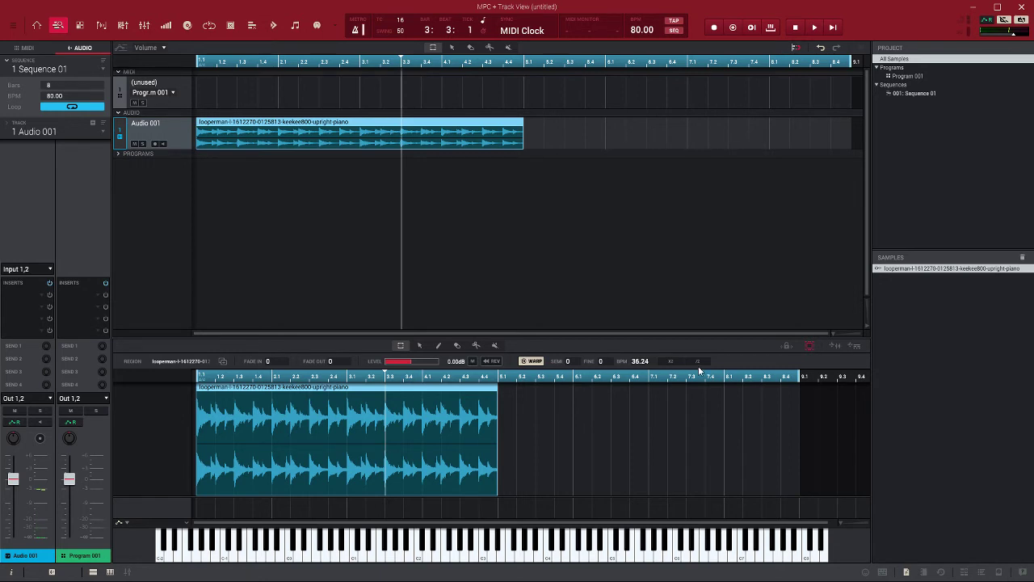
# - Set the piano region's BPM to 72.46 so it fills eight bars, and play it back
pyautogui.moveTo(654, 361); pyautogui.dragTo(654, 115)
pyautogui.moveTo(640, 361); pyautogui.dragTo(640, 336)
pyautogui.press('space')
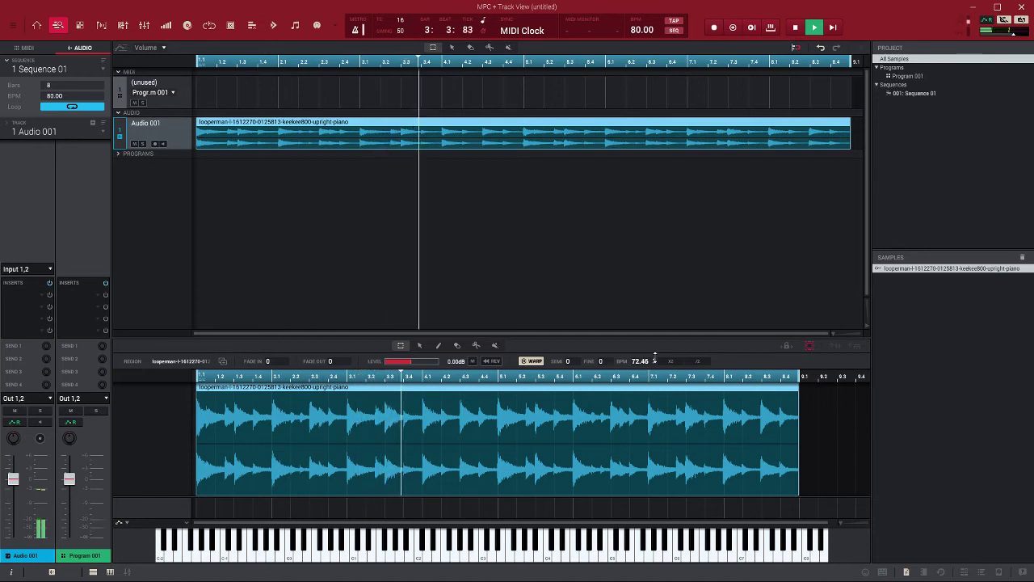
pyautogui.press('space')
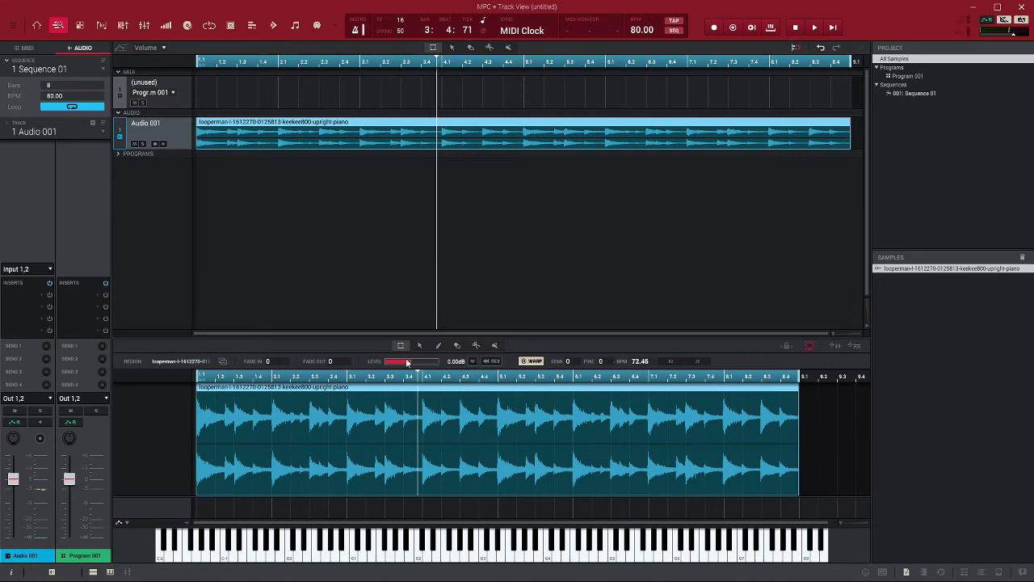
# - Lower the piano region's level to -6.49 dB during playback, and try Reverse before restoring forward playback
pyautogui.moveTo(419, 366)
pyautogui.mouseDown()
pyautogui.moveTo(393, 369)
pyautogui.moveTo(412, 370)
pyautogui.mouseUp()
pyautogui.press('space')
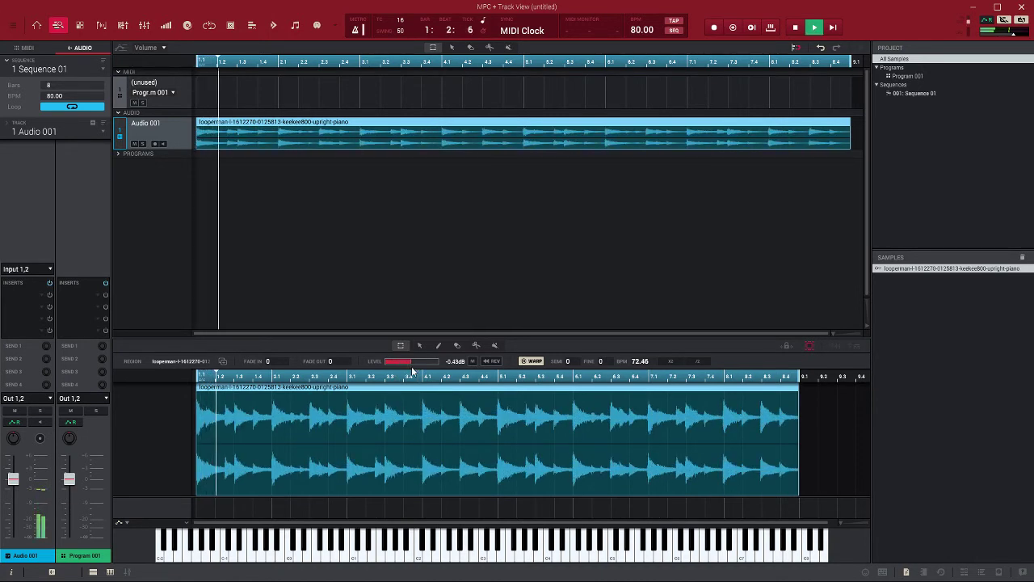
pyautogui.moveTo(409, 366)
pyautogui.mouseDown()
pyautogui.moveTo(391, 367)
pyautogui.moveTo(409, 366)
pyautogui.mouseUp()
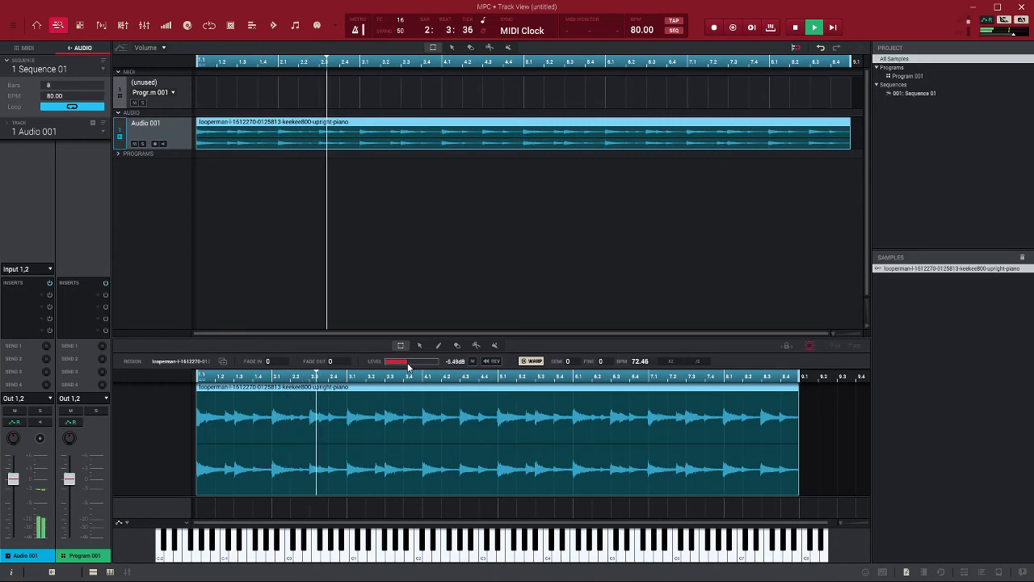
pyautogui.click(489, 363)
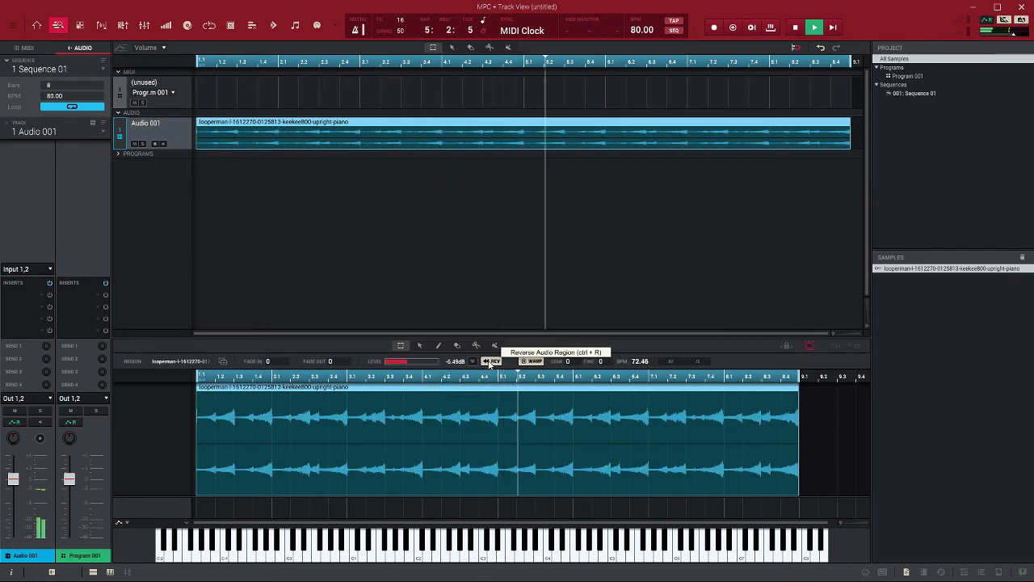
pyautogui.click(490, 362)
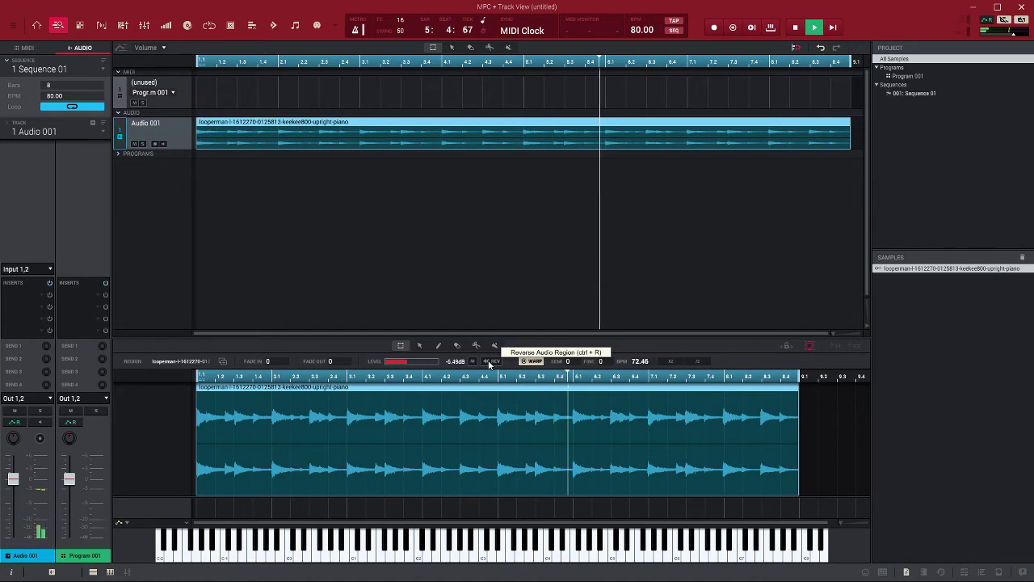
# - Try Reverse once more on the playing piano region, restore forward playback and stop the sequence
pyautogui.click(489, 363)
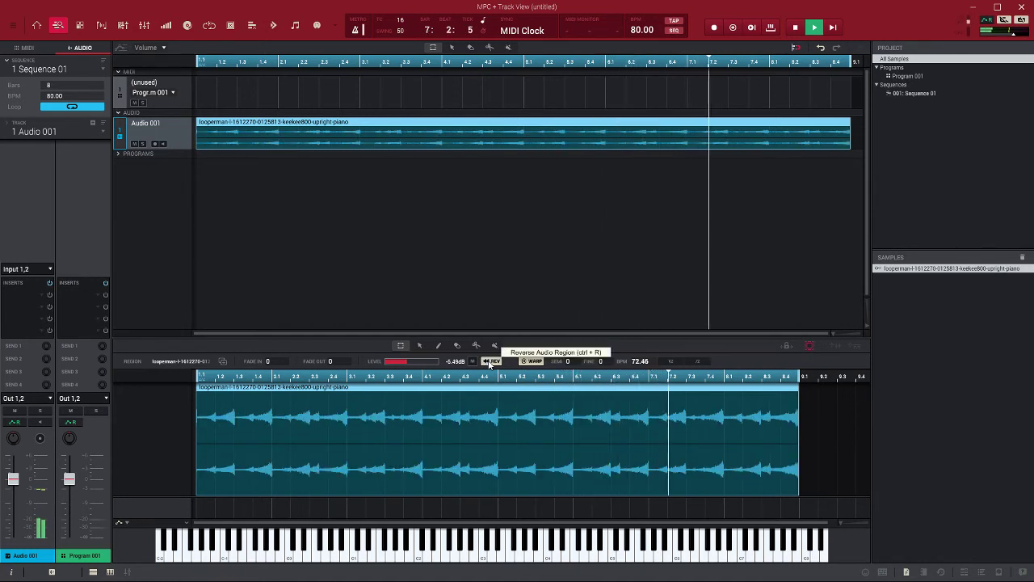
pyautogui.click(490, 361)
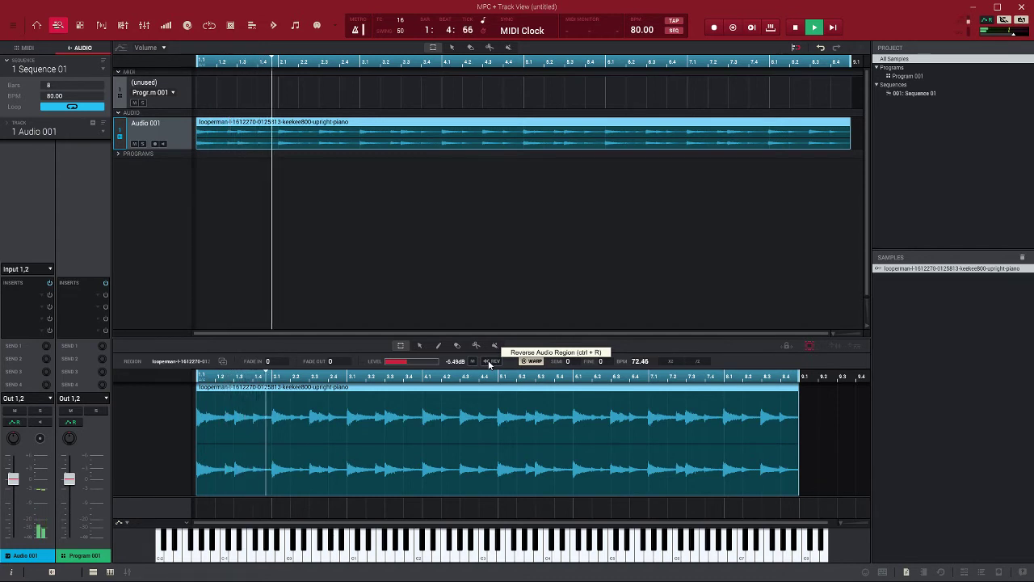
pyautogui.press('space')
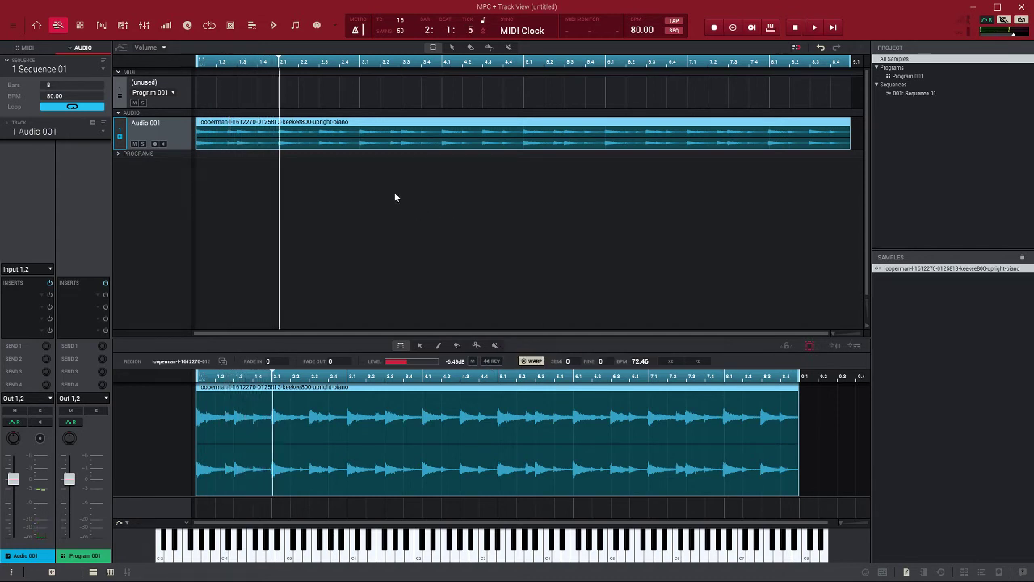
# - Open the piano loop in Sample Edit's Chop mode and chop it by Regions into 16 slices
pyautogui.click(123, 25)
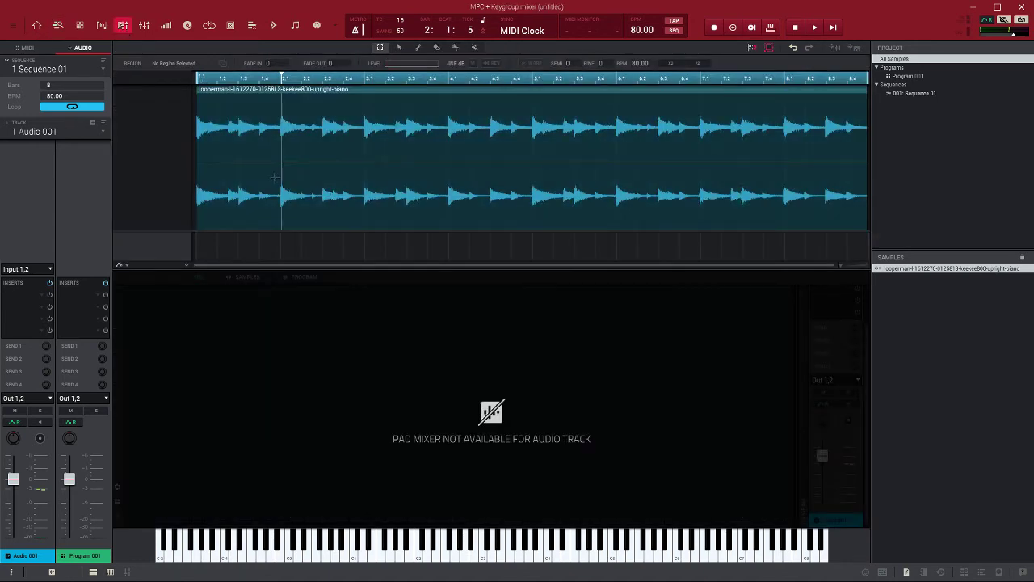
pyautogui.click(102, 26)
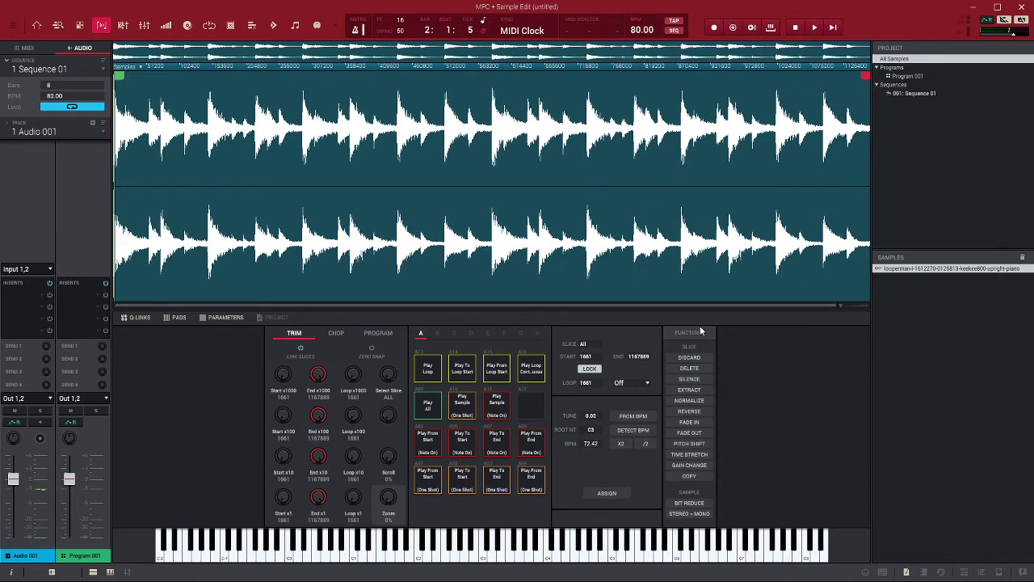
pyautogui.click(336, 334)
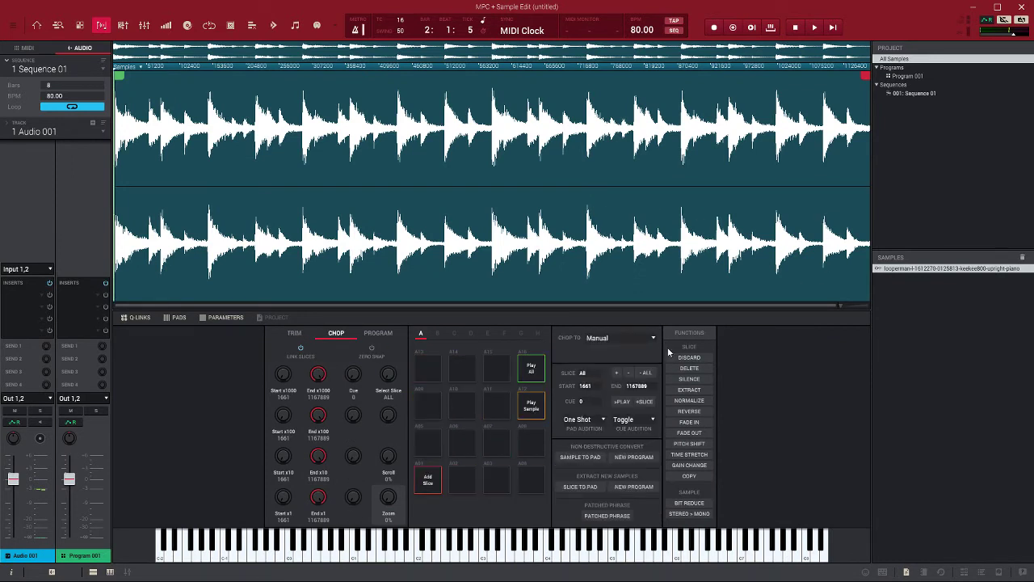
pyautogui.click(649, 337)
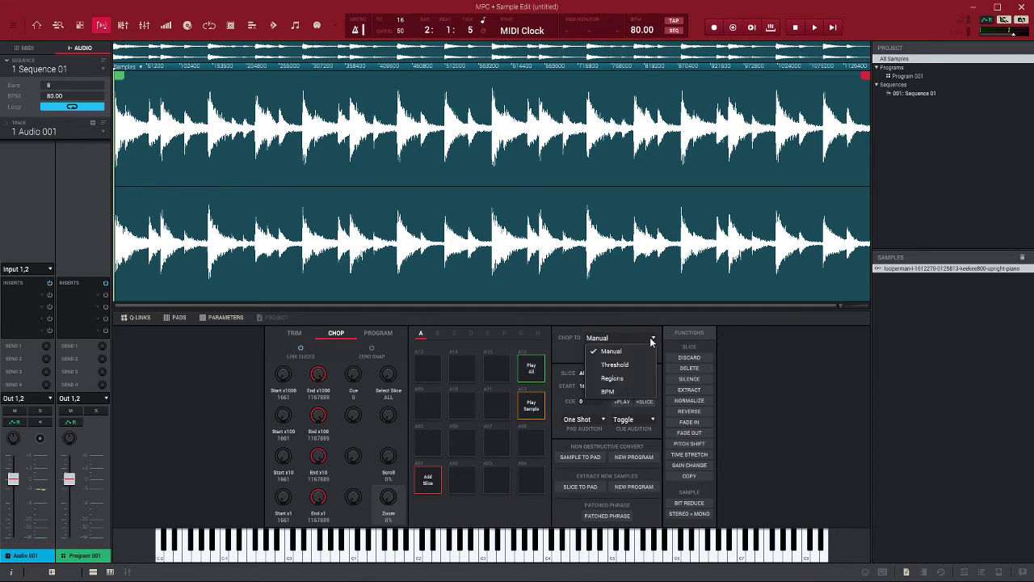
pyautogui.click(639, 380)
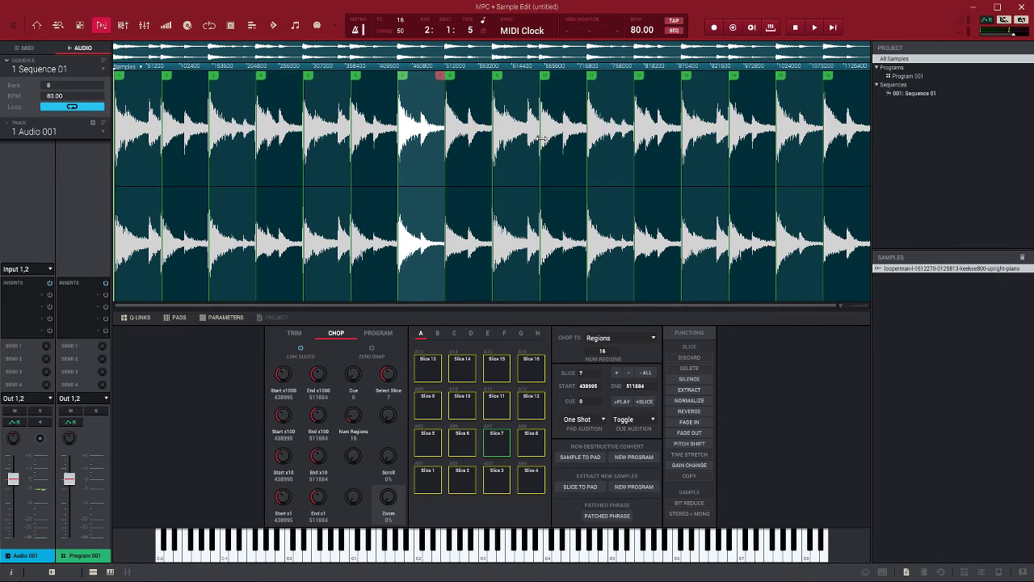
# - Audition the 16 piano slices in varying order, including slices 1, 6, 11, 4, 5 and 2
pyautogui.press('z')
pyautogui.press('s')
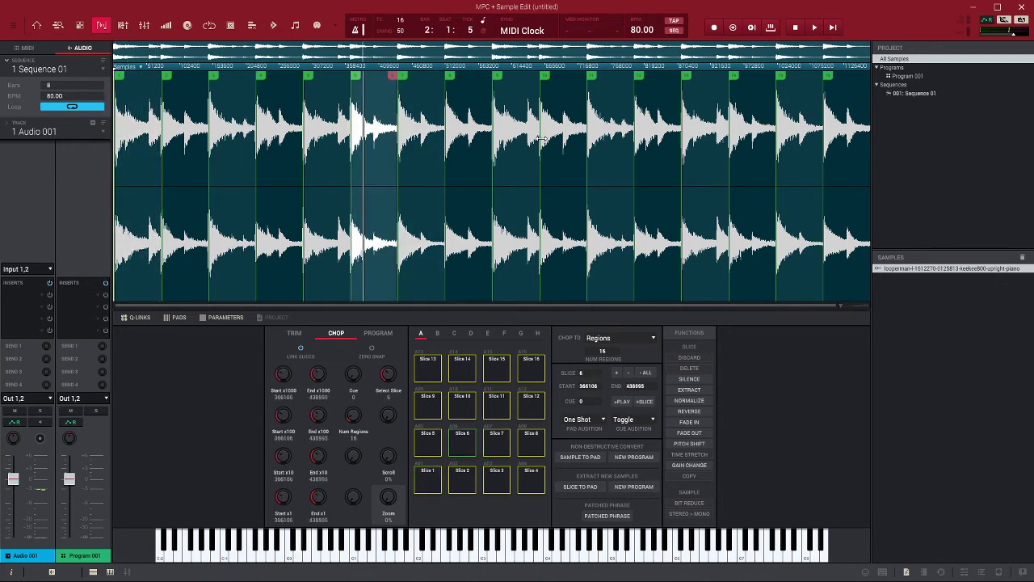
pyautogui.press('z')
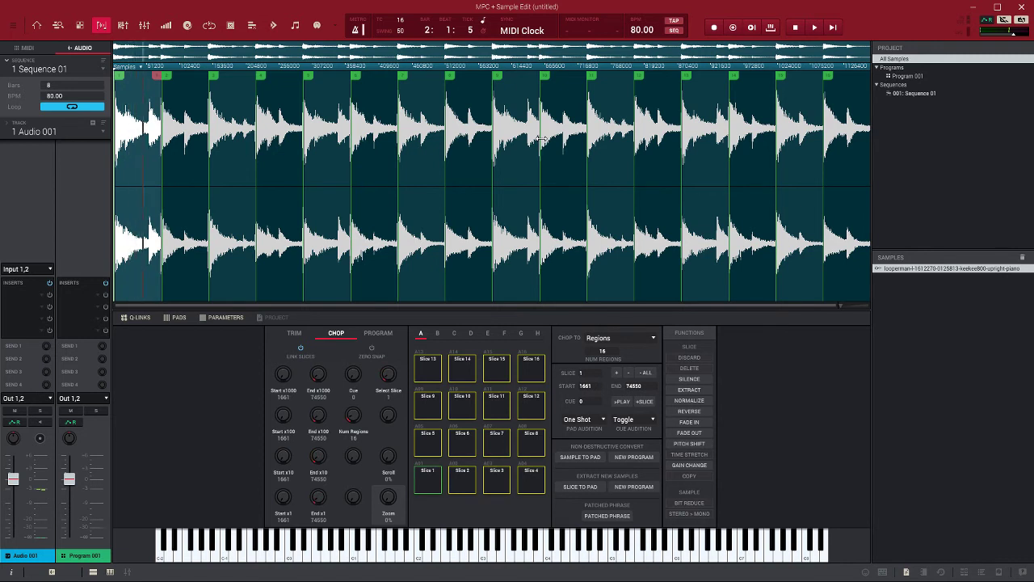
pyautogui.press('s')
pyautogui.press('z')
pyautogui.press('s')
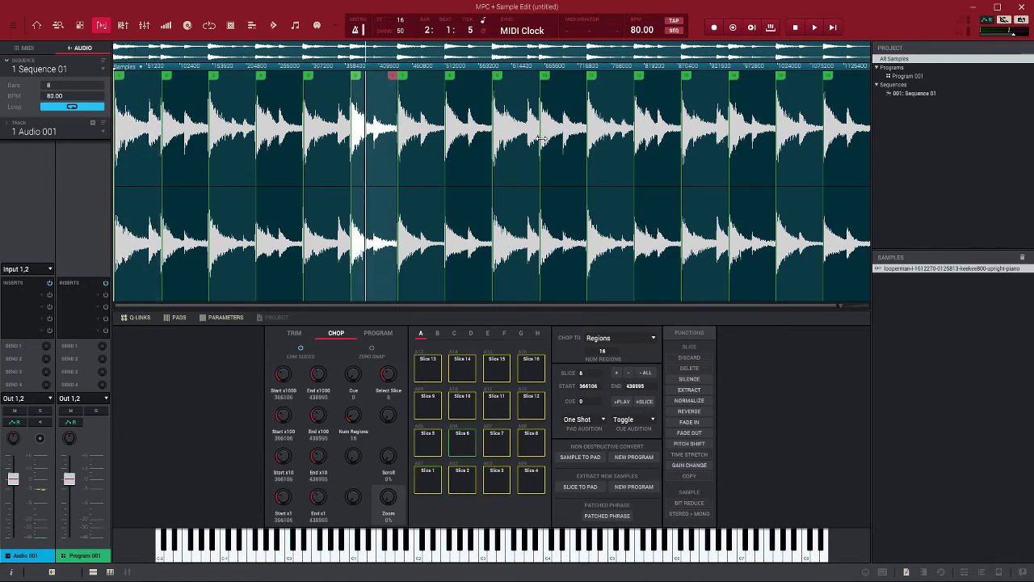
pyautogui.press('e')
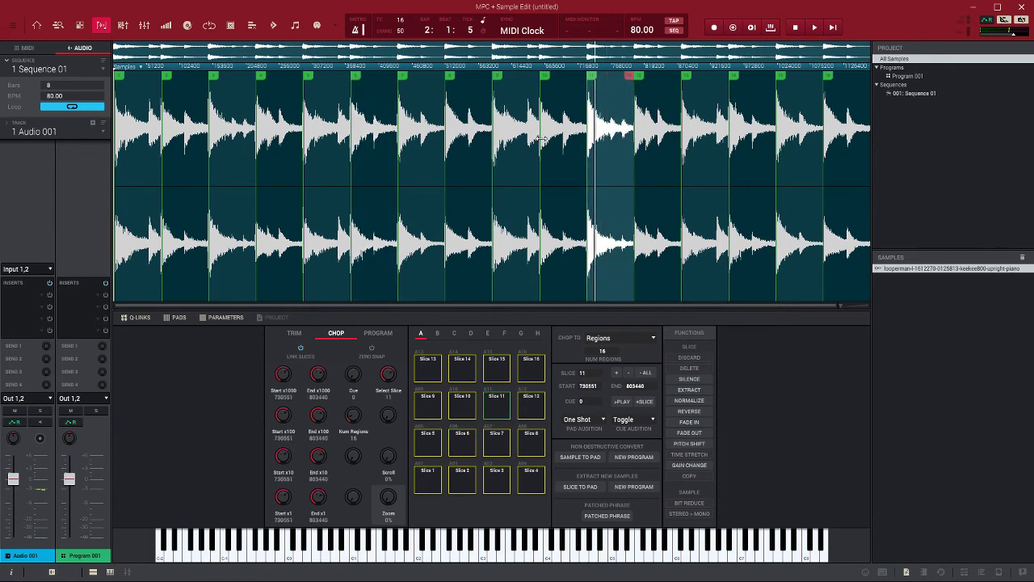
pyautogui.press('3')
pyautogui.press('z')
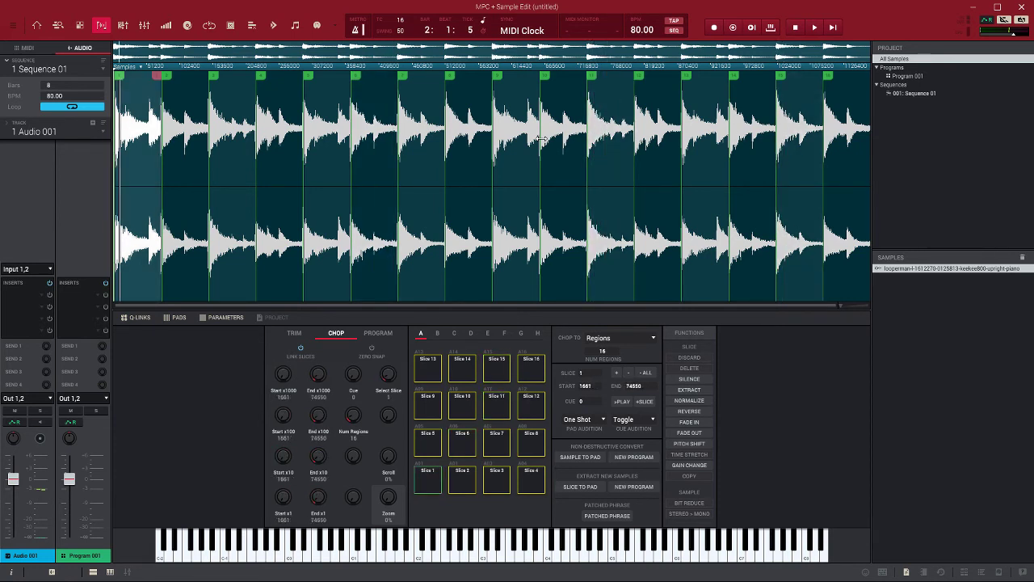
pyautogui.press('s')
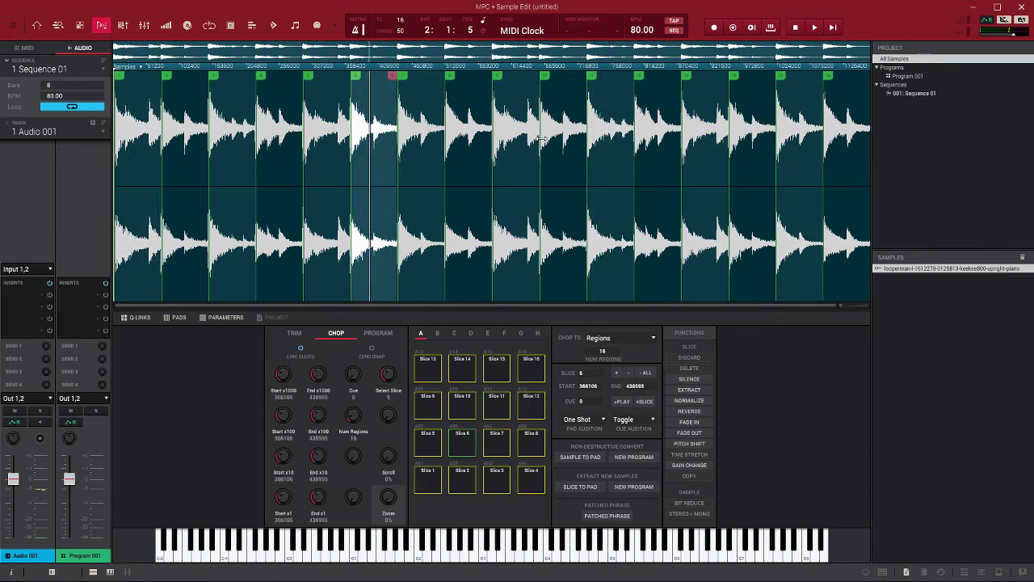
pyautogui.press('v')
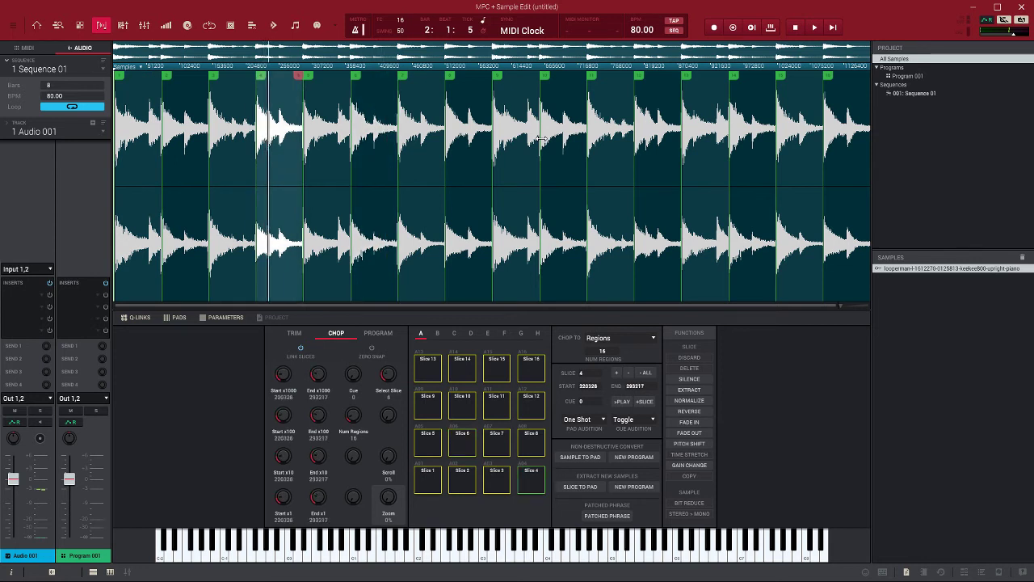
pyautogui.press('f')
pyautogui.press('r')
pyautogui.press('z')
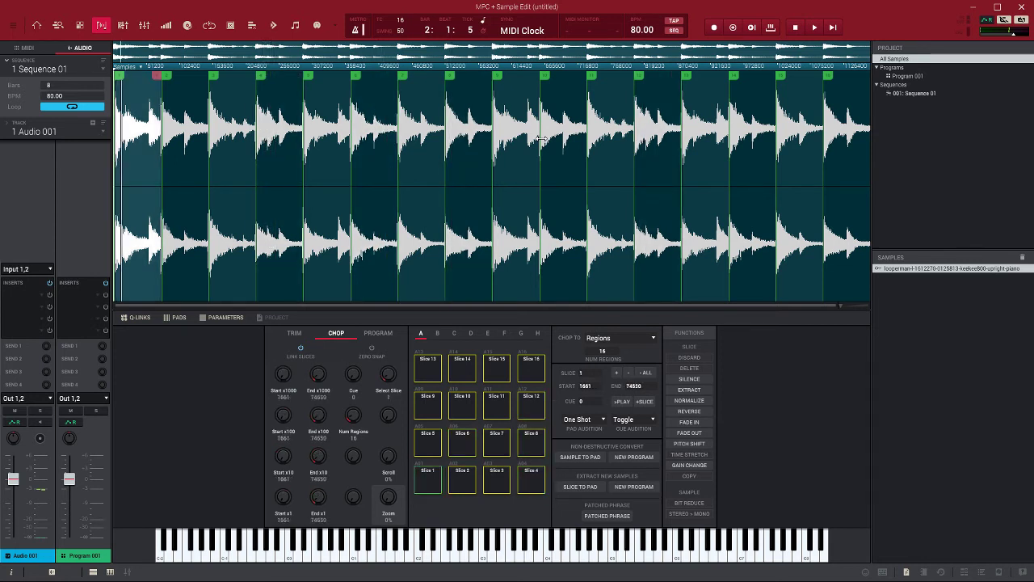
pyautogui.press('v')
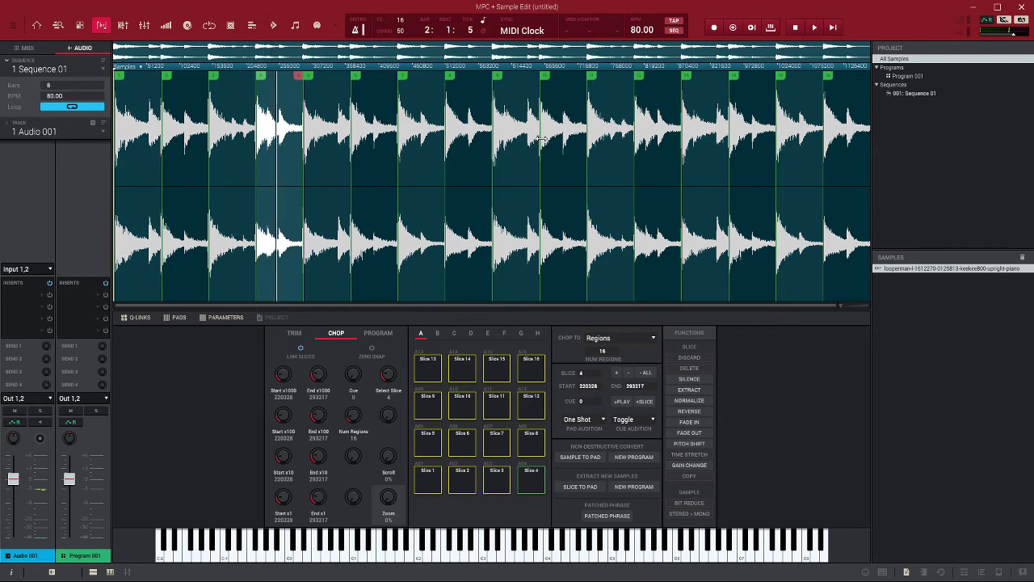
pyautogui.press('s')
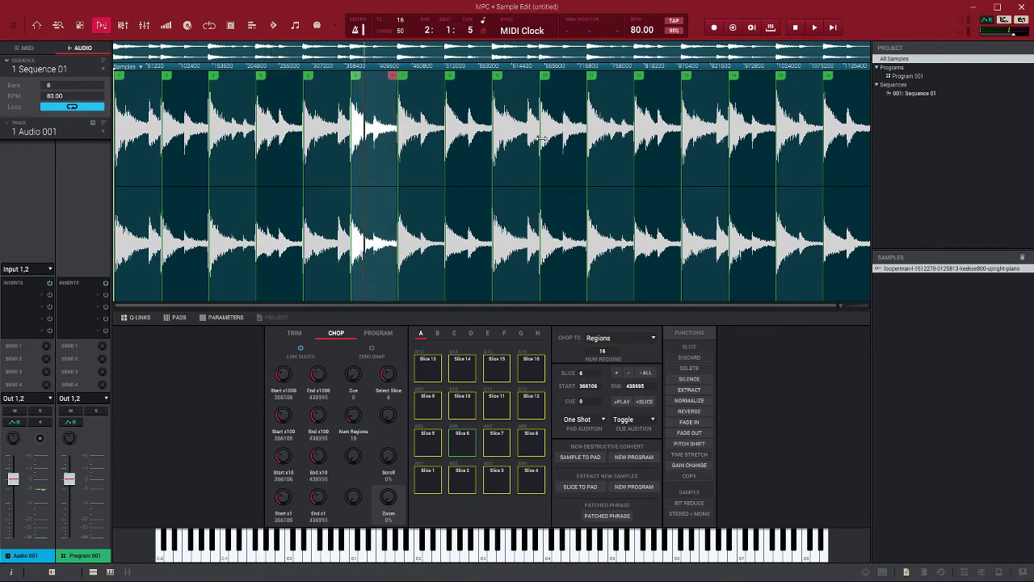
pyautogui.press('q')
pyautogui.press('a')
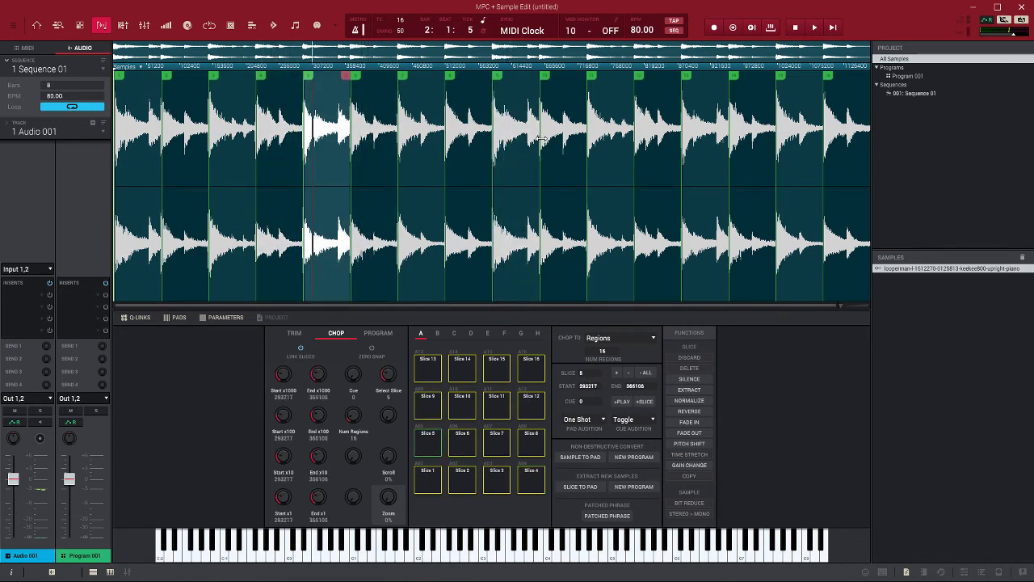
pyautogui.press('1')
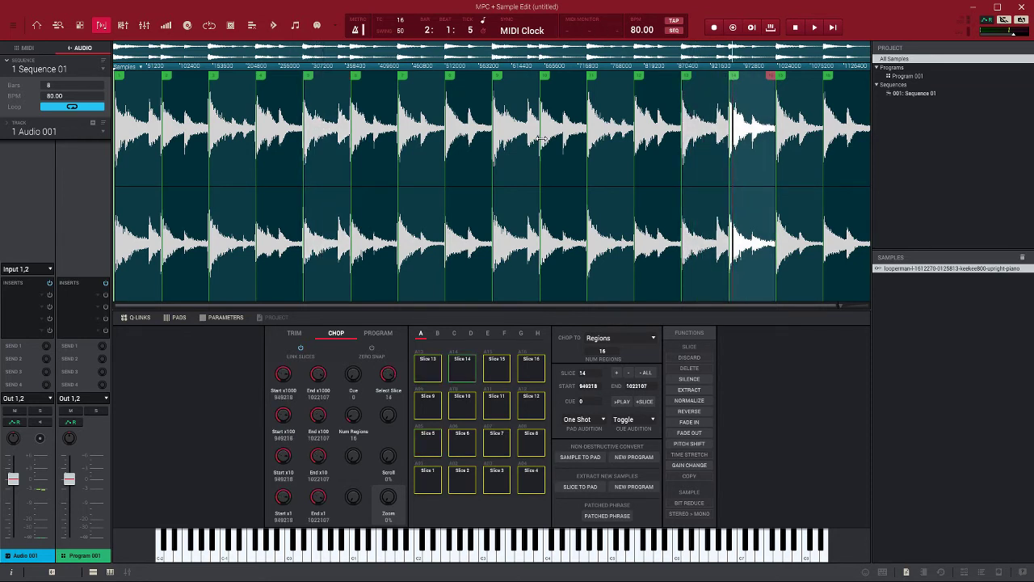
pyautogui.press('z')
pyautogui.press('x')
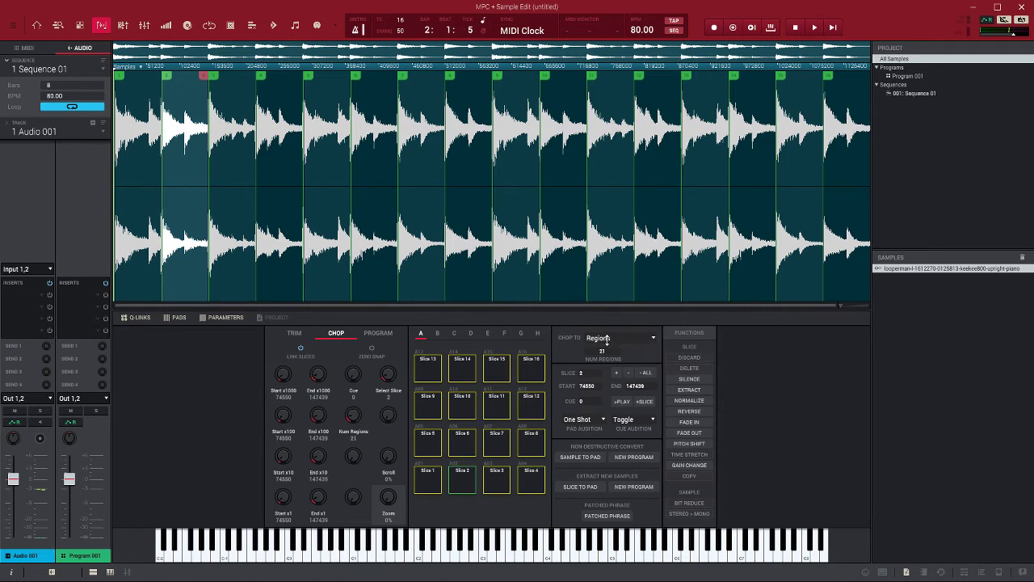
# - Raise the number of chop regions to 32, view the extra slices in pad bank B, and return to bank A
pyautogui.moveTo(604, 333); pyautogui.dragTo(610, 310)
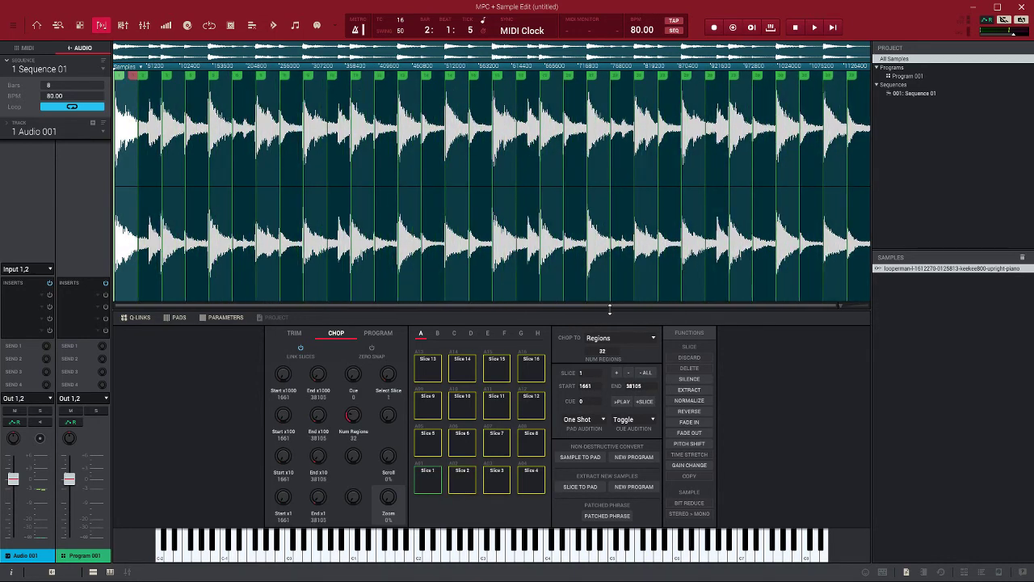
pyautogui.click(437, 334)
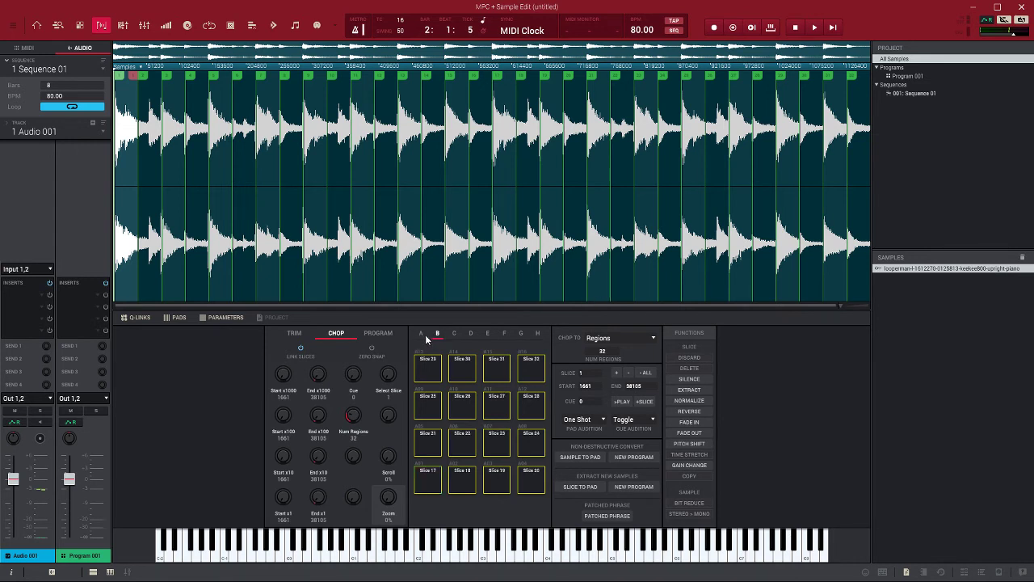
pyautogui.click(421, 335)
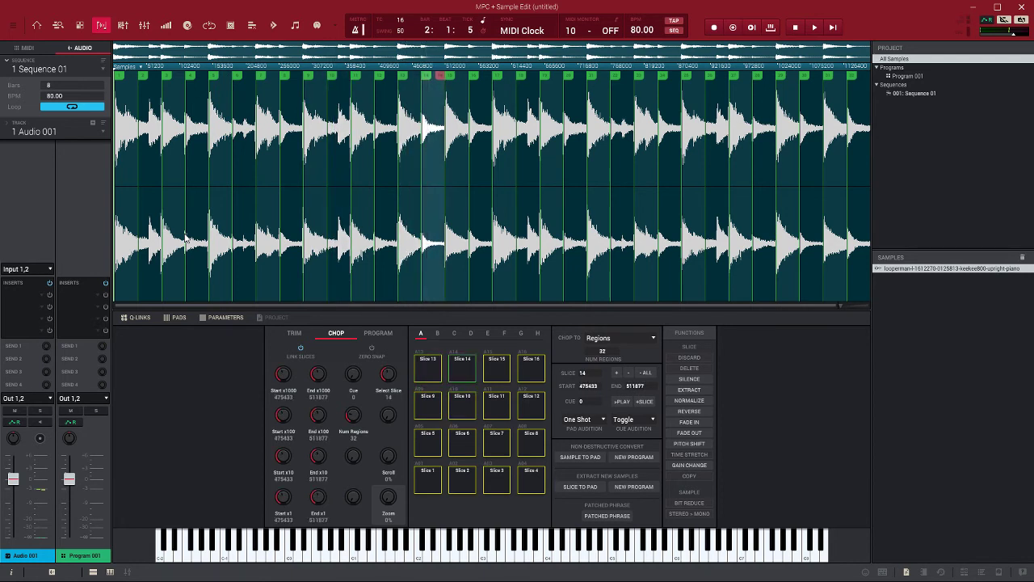
# - Audition several of the shorter bank A slices from the 32-region chop, ending on slice 15
pyautogui.press('w')
pyautogui.press('s')
pyautogui.press('x')
pyautogui.press('s')
pyautogui.press('w')
pyautogui.press('3')
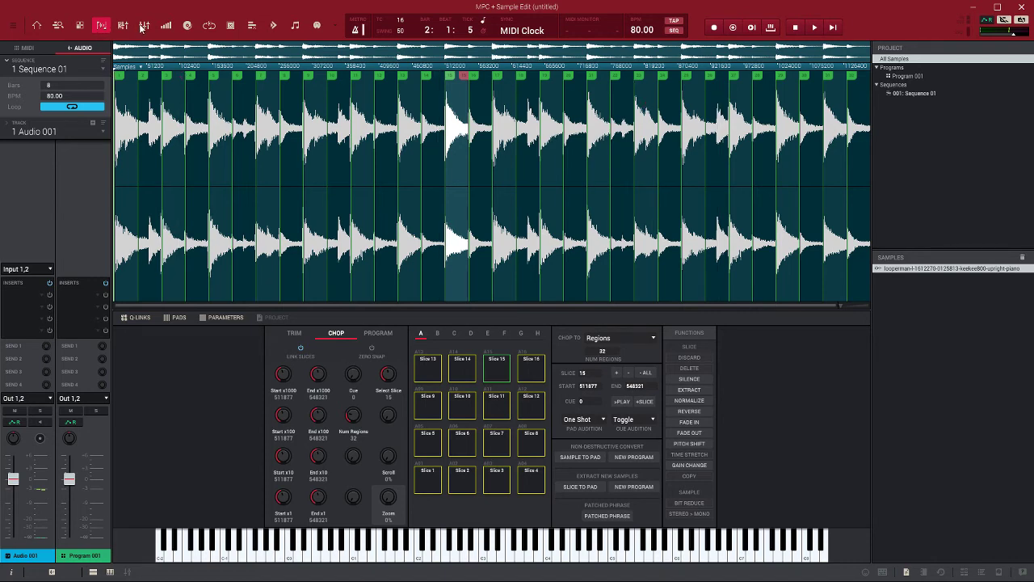
# - Return to Track View and load the "furtif mpc kit" program from the "furtif kit" expansion
pyautogui.click(57, 25)
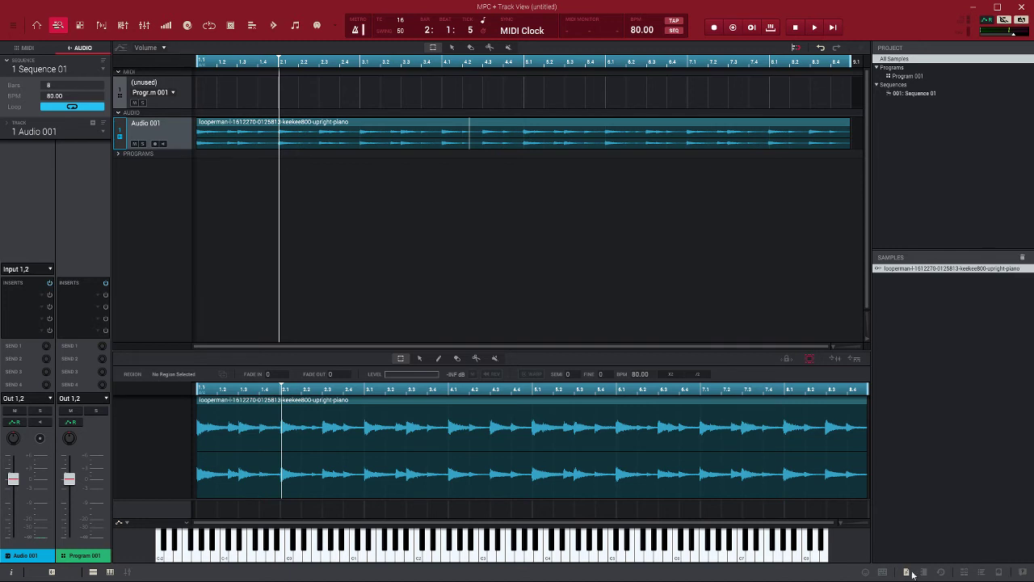
pyautogui.click(965, 573)
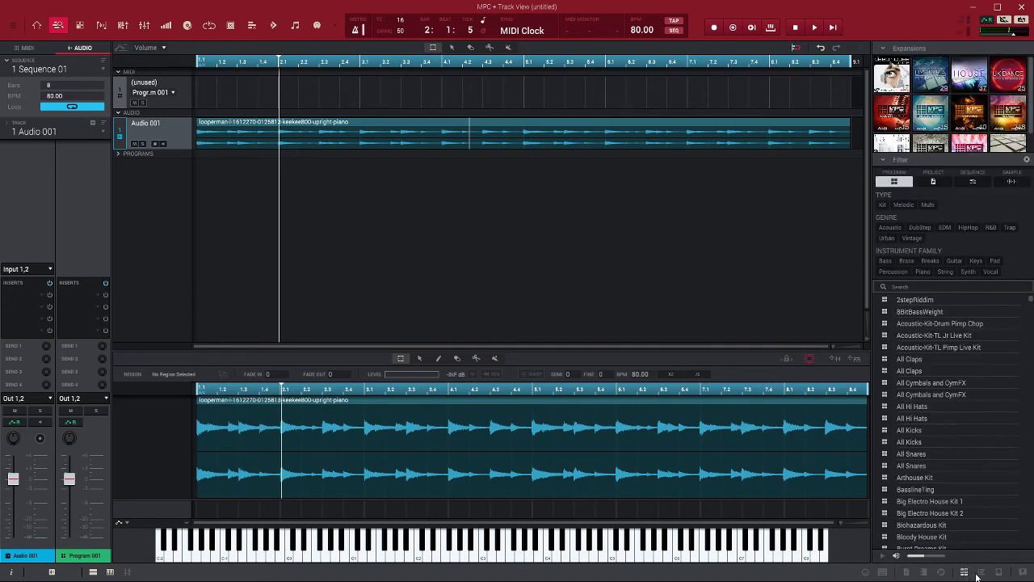
pyautogui.click(982, 573)
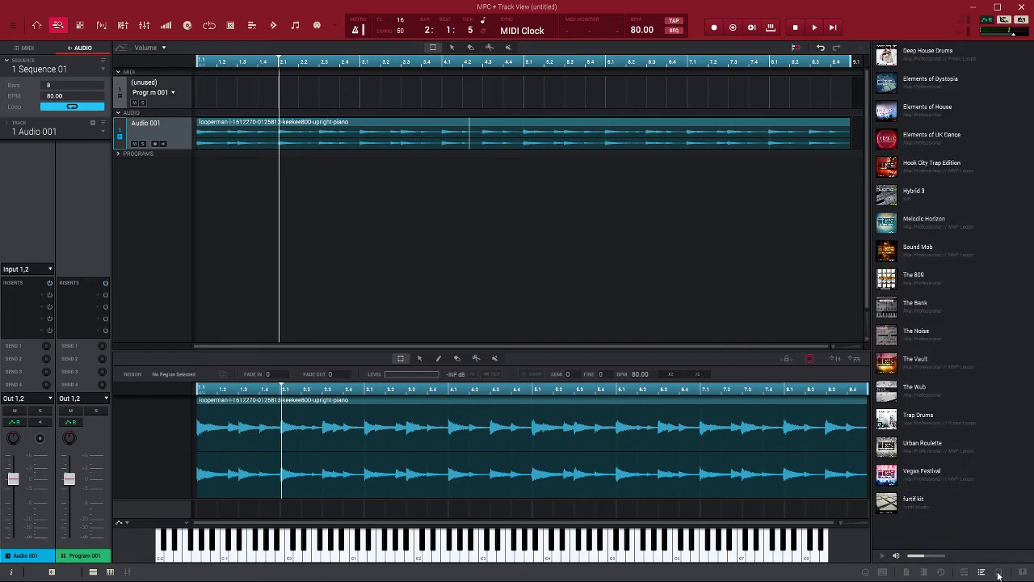
pyautogui.click(894, 503)
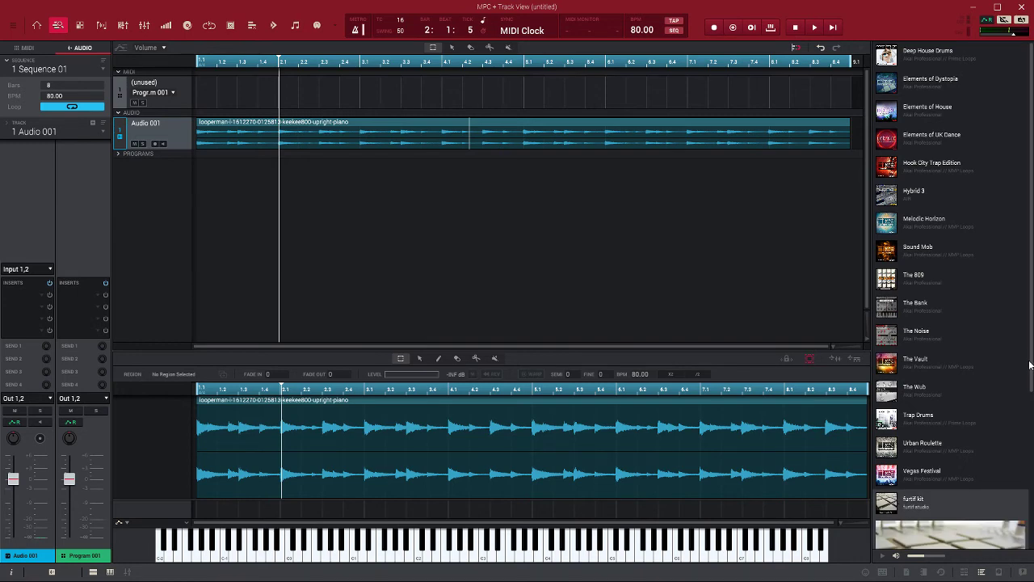
pyautogui.moveTo(1031, 365); pyautogui.dragTo(978, 554)
pyautogui.click(880, 455)
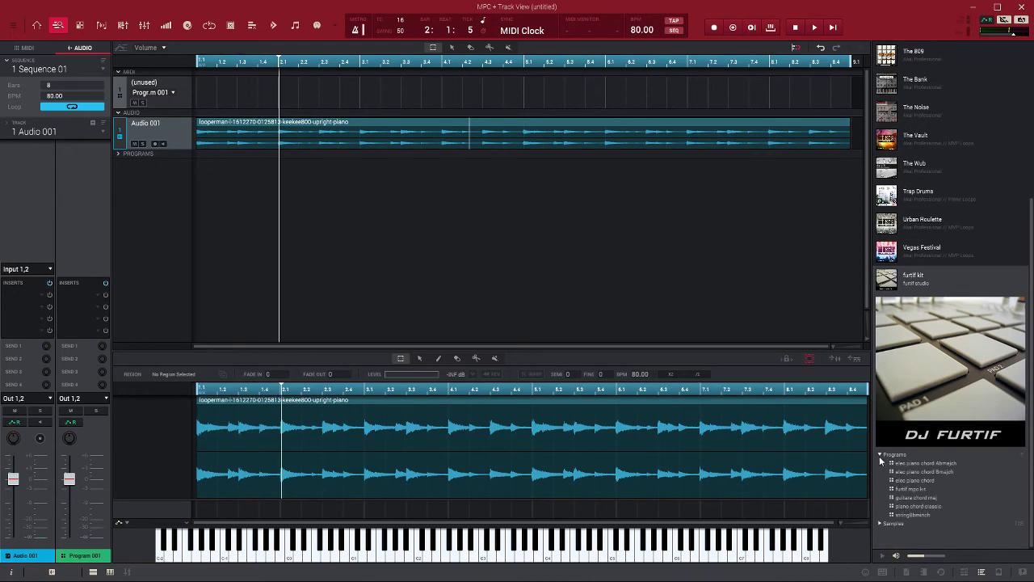
pyautogui.doubleClick(908, 490)
# - Switch to Main Mode and check the list of available audio tracks
pyautogui.click(41, 27)
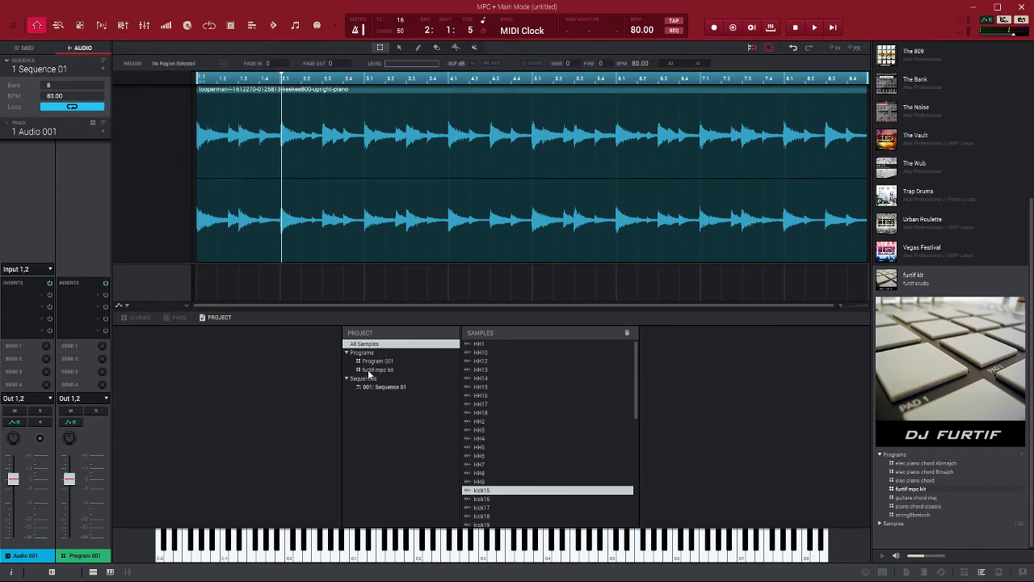
pyautogui.click(103, 132)
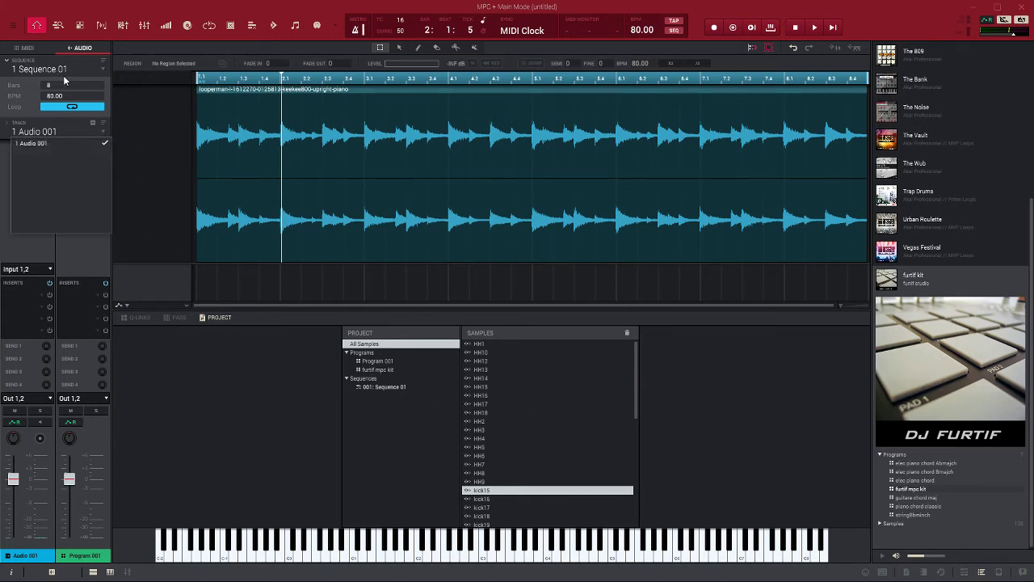
pyautogui.click(142, 124)
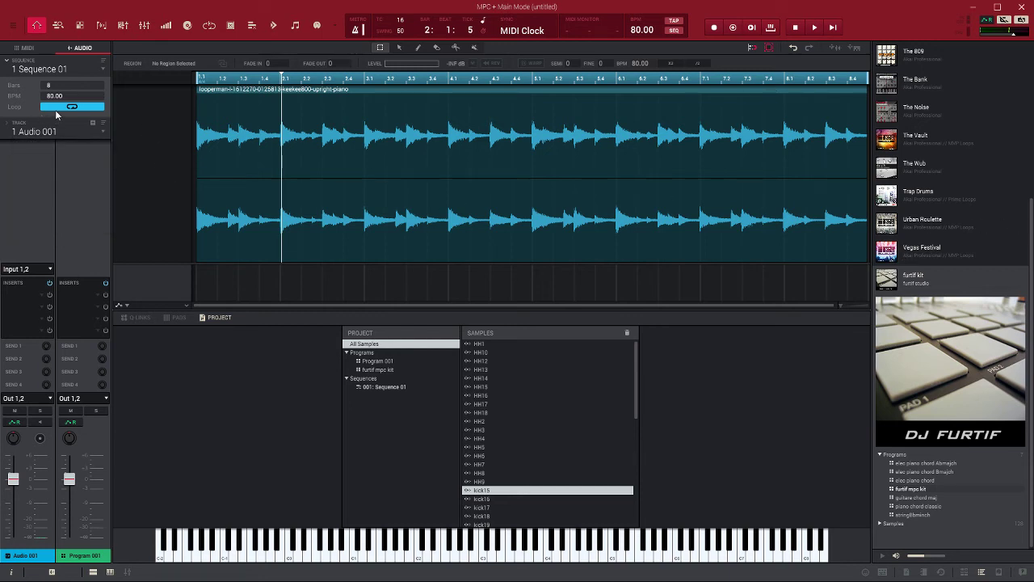
pyautogui.click(102, 134)
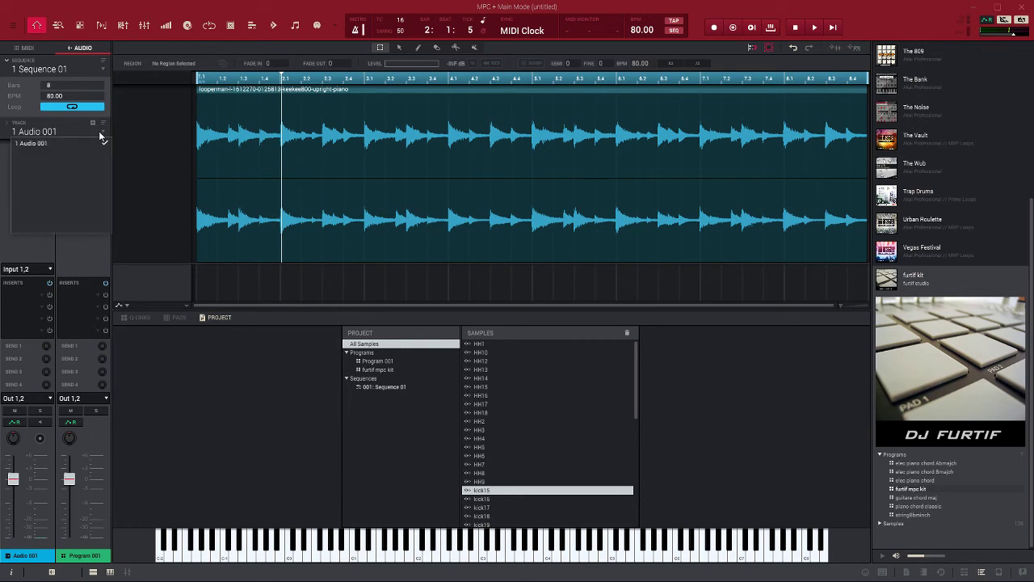
pyautogui.click(103, 134)
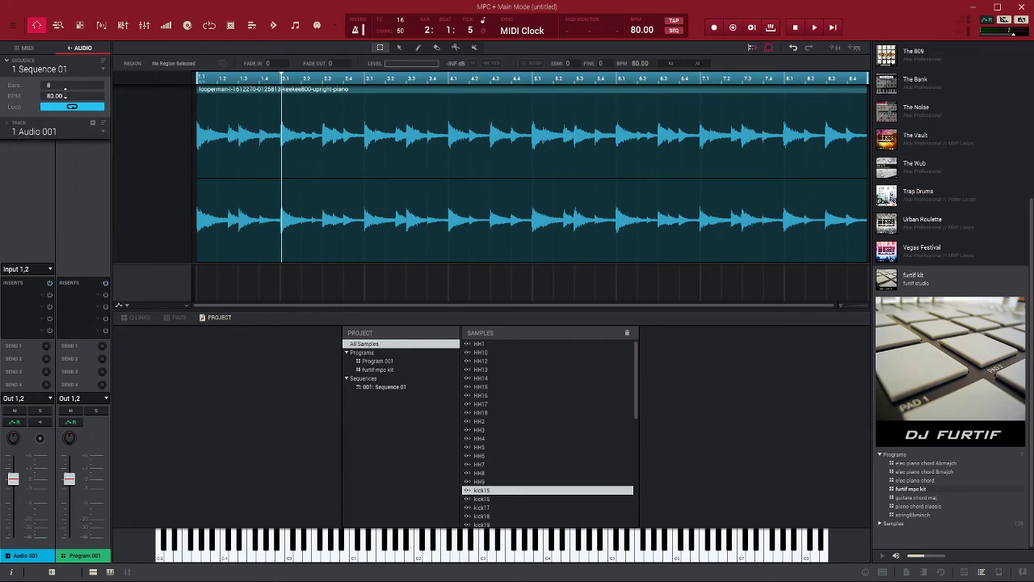
# - Return to Track View and assign the furtif mpc kit program to the first MIDI track
pyautogui.click(58, 27)
pyautogui.click(179, 84)
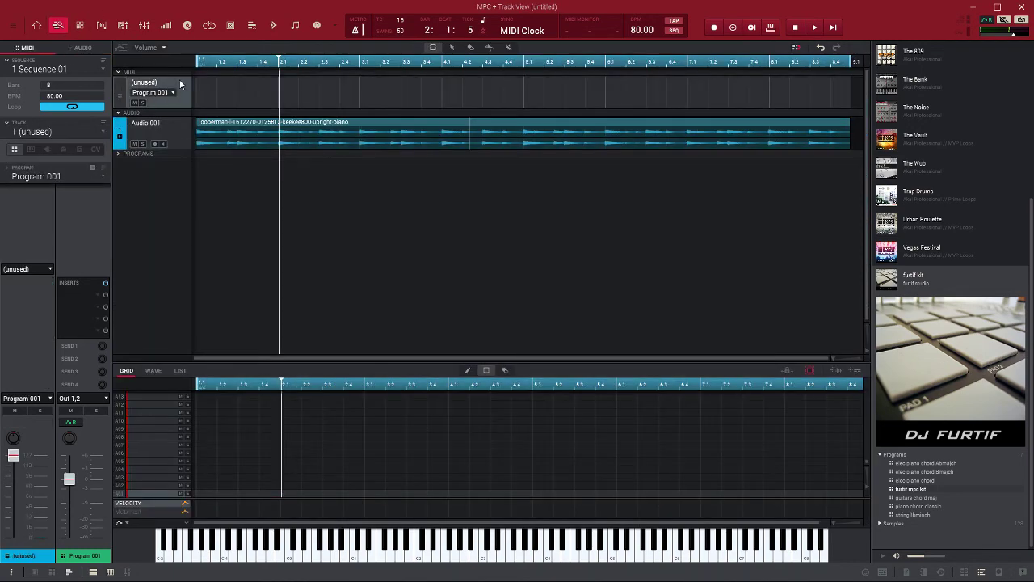
pyautogui.click(103, 176)
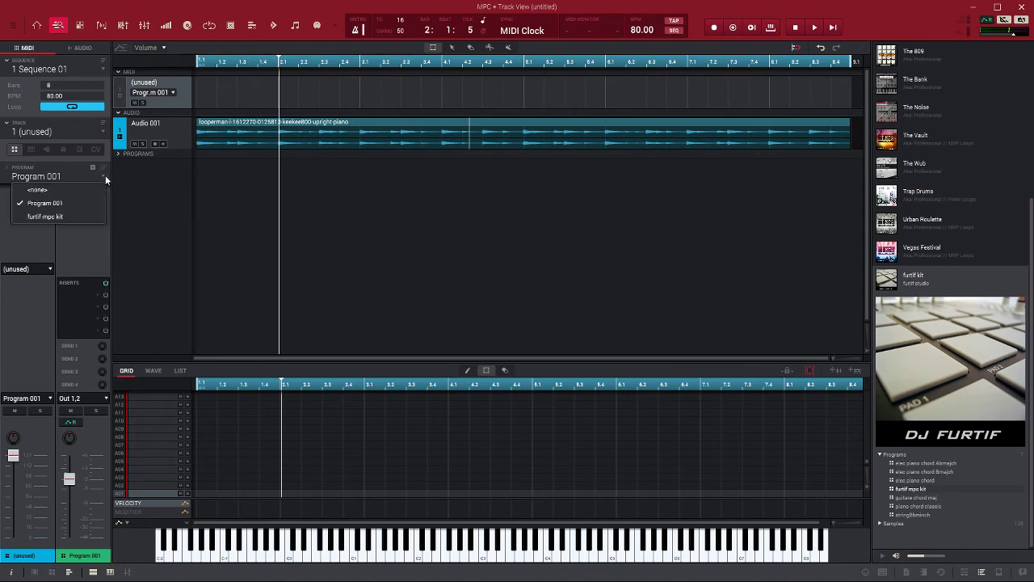
pyautogui.click(62, 217)
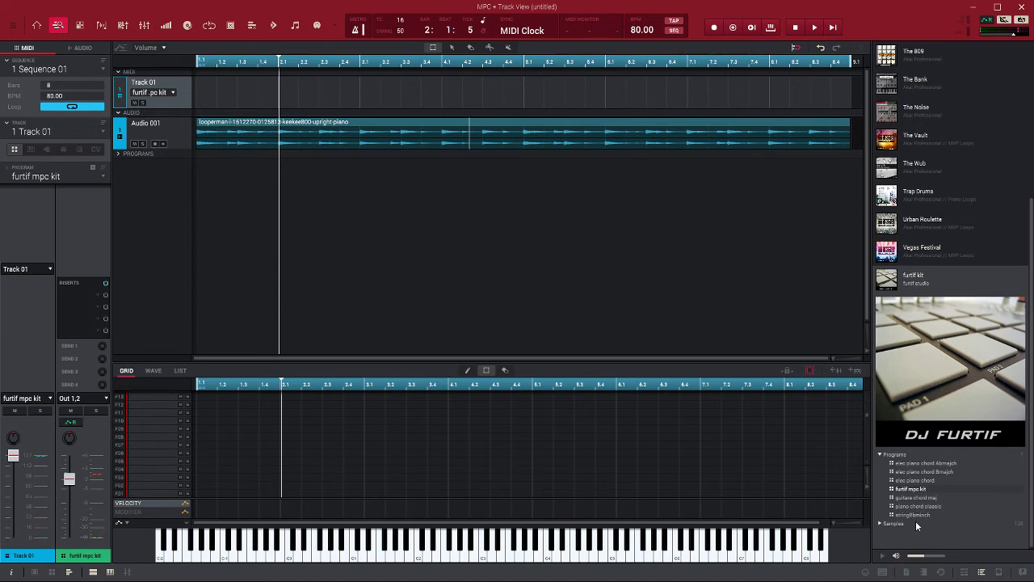
# - Record a drum pattern with the furtif mpc kit on Track 01 over the eight-bar piano loop, including kick16 hits
pyautogui.press('space')
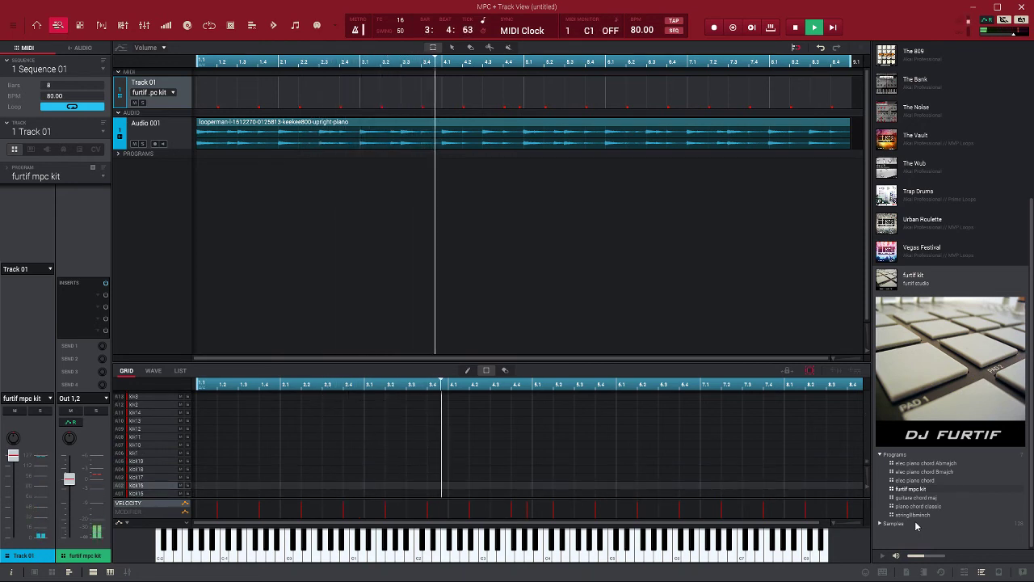
pyautogui.press('space')
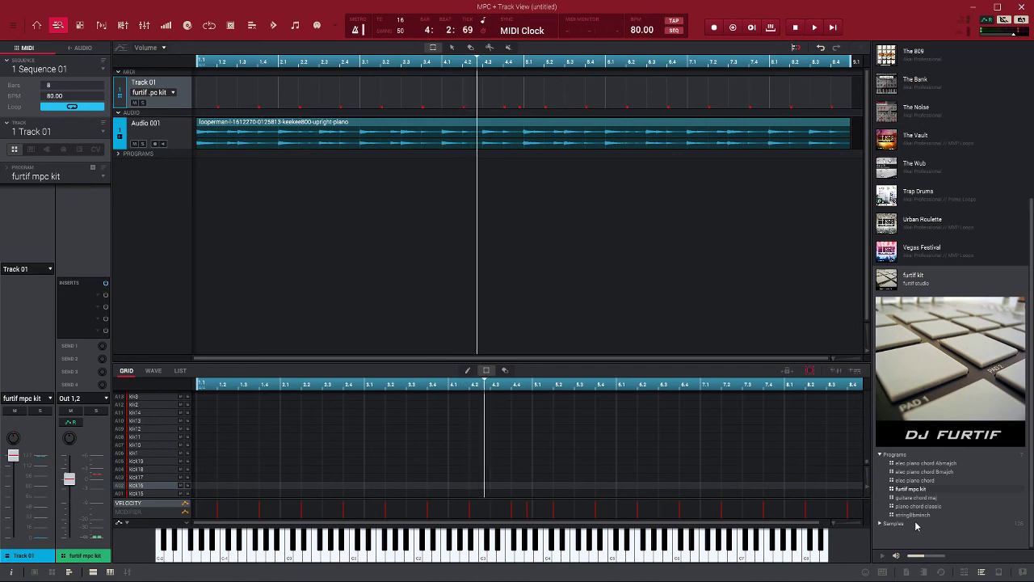
pyautogui.hotkey('shift', 'space')
pyautogui.hotkey('shift', 'space')
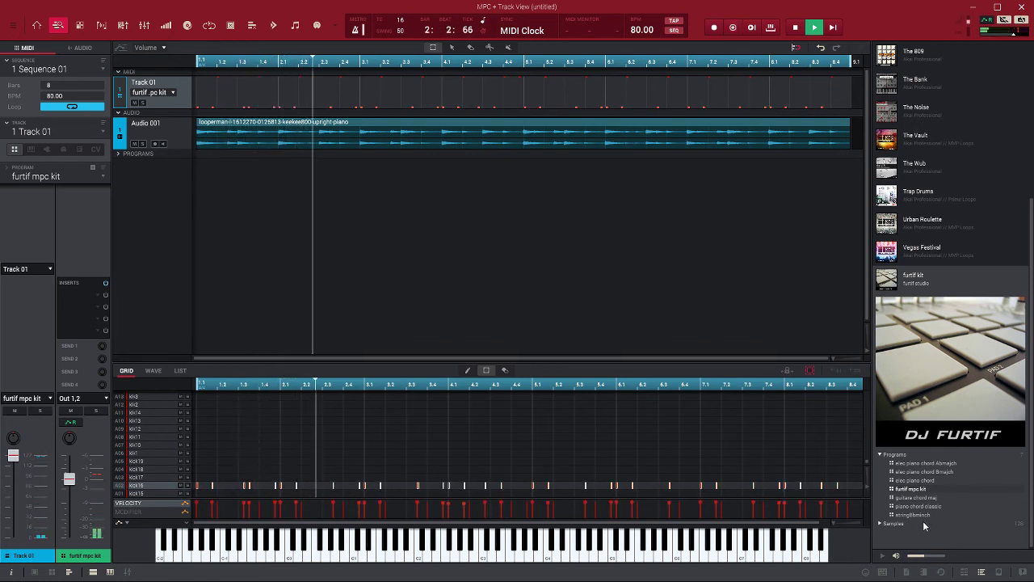
pyautogui.press('space')
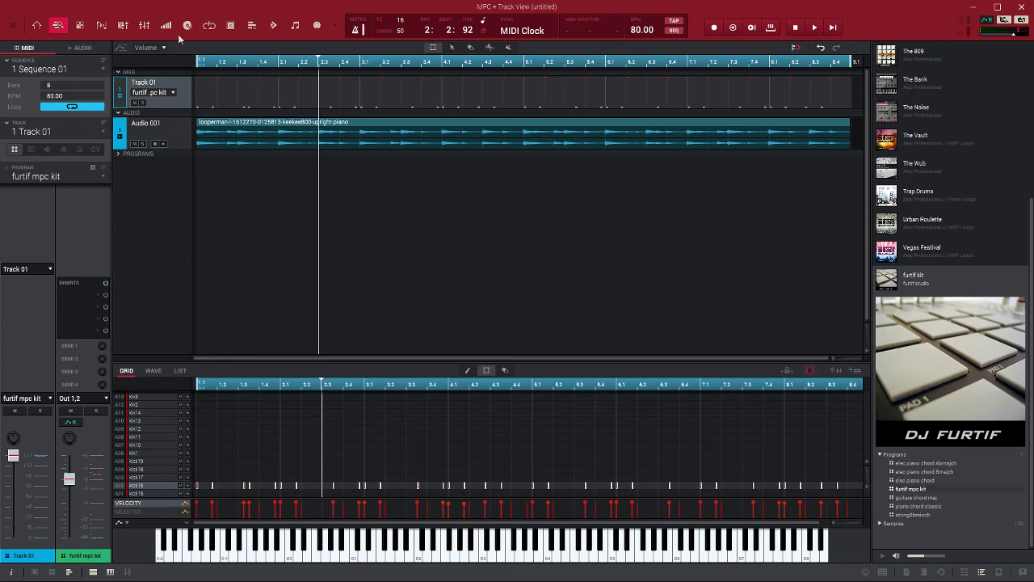
# - Open Sample Edit and load the chopped looperman upright-piano sample from the project's sample list
pyautogui.click(101, 25)
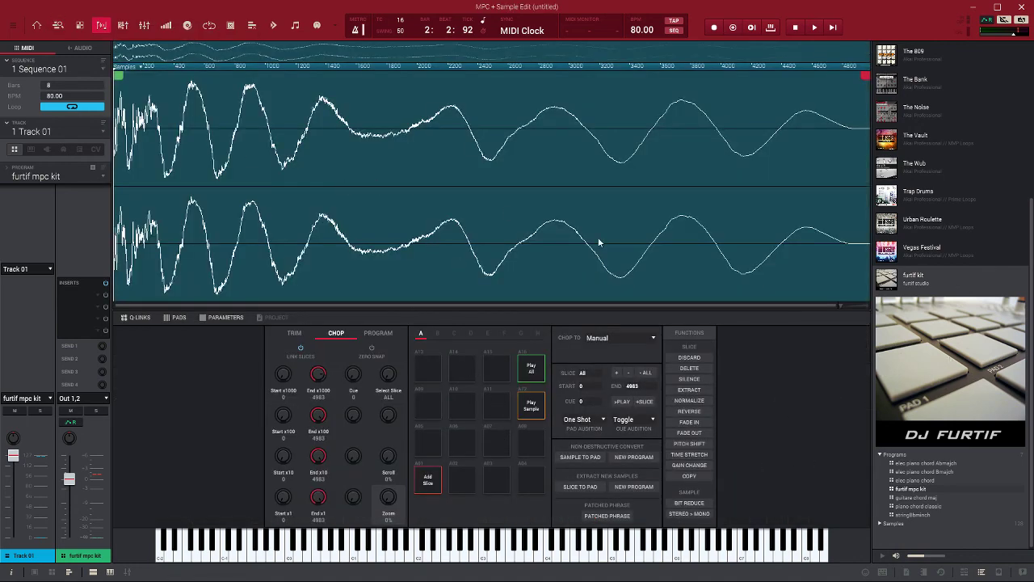
pyautogui.click(905, 572)
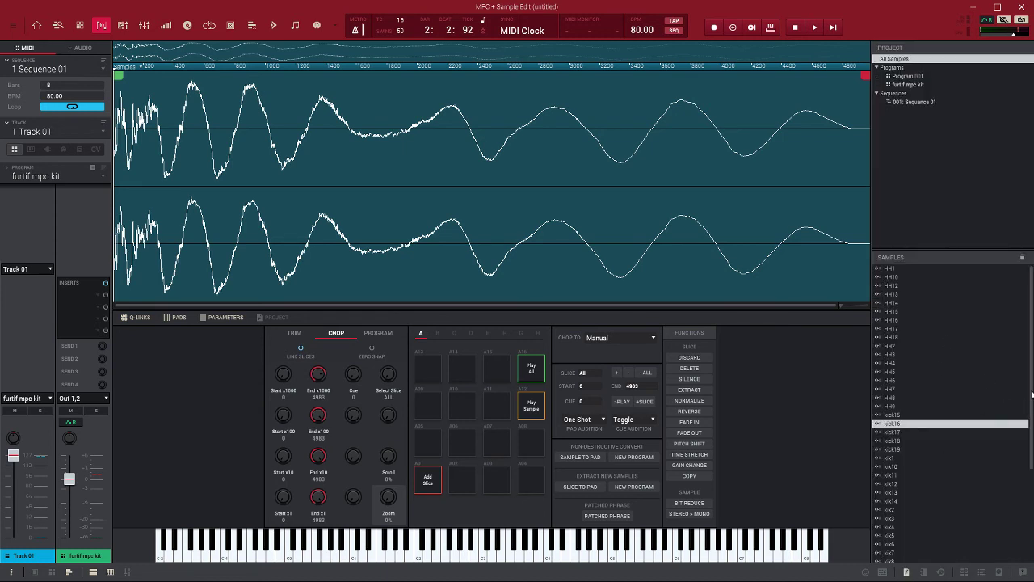
pyautogui.moveTo(1031, 394); pyautogui.dragTo(1032, 517)
pyautogui.click(956, 447)
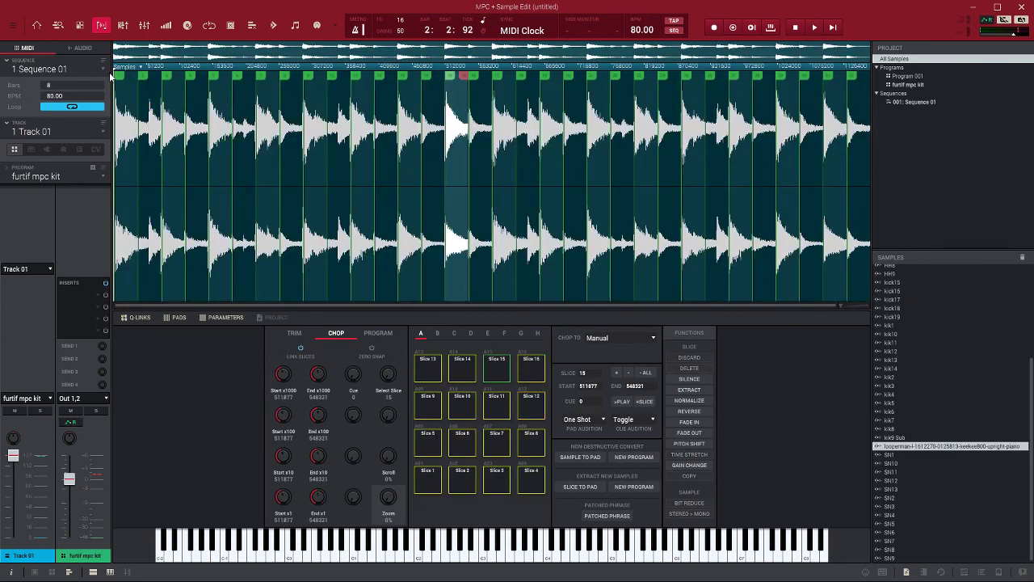
# - Mute the Audio 001 track in Track View and go back to Sample Edit
pyautogui.click(57, 26)
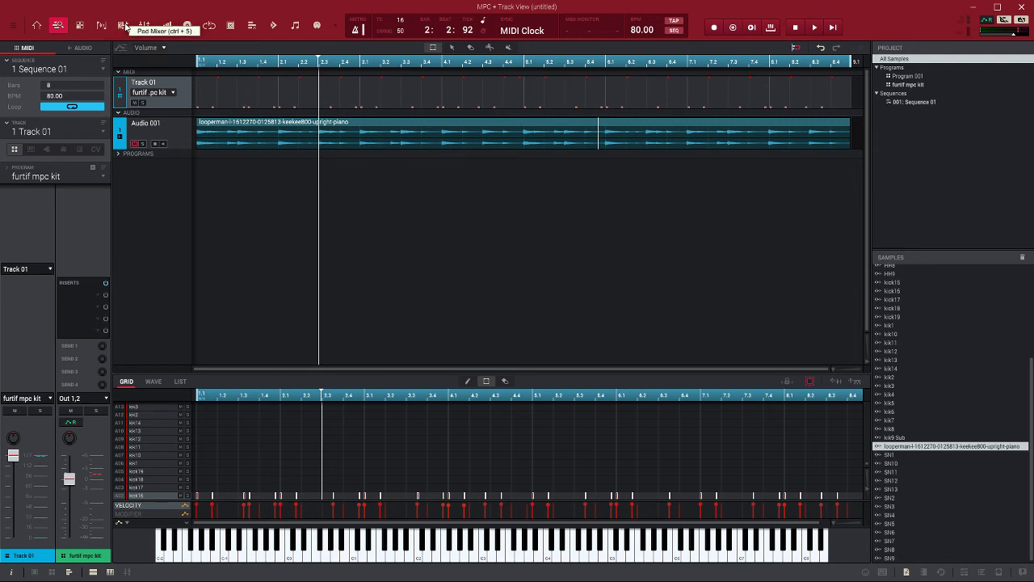
pyautogui.click(101, 27)
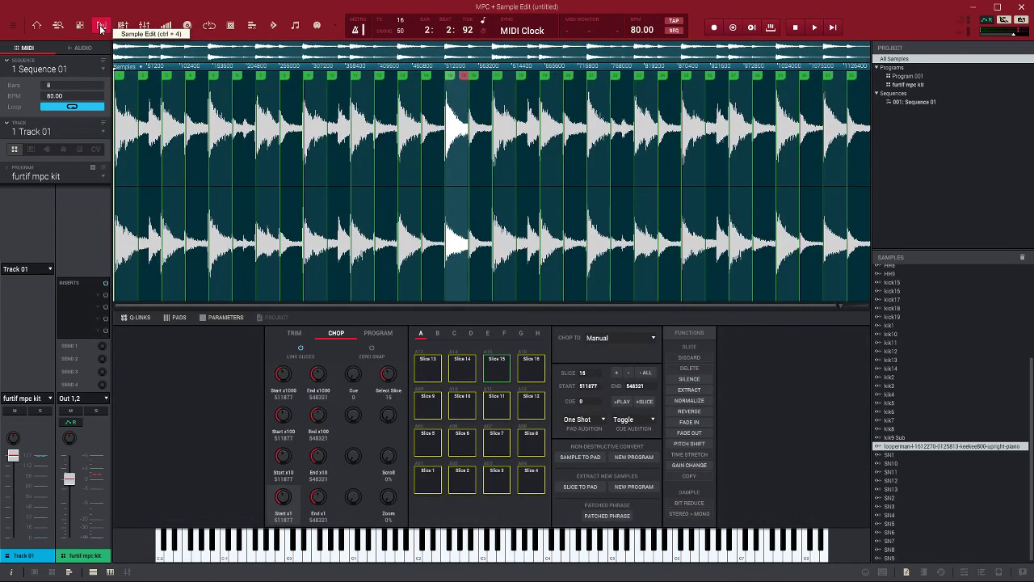
# - Play the drum sequence while auditioning the piano slices, ending on slice 8, and return to Track View
pyautogui.press('space')
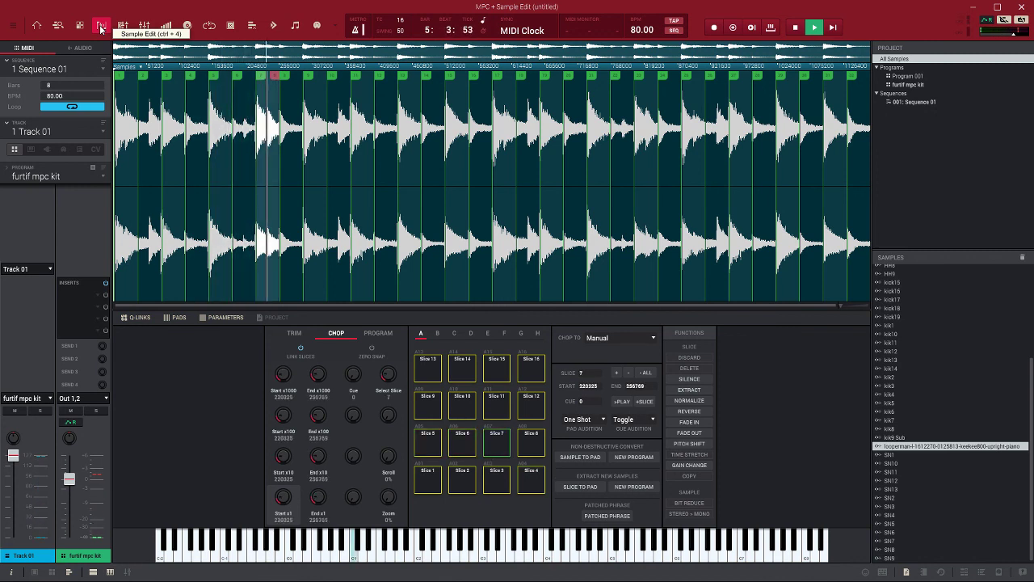
pyautogui.press('space')
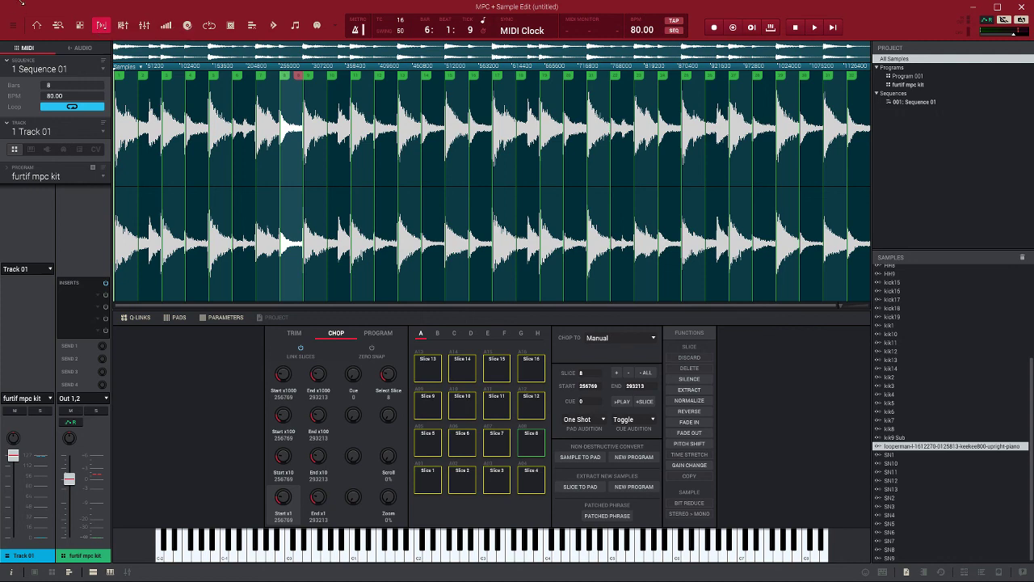
pyautogui.click(58, 27)
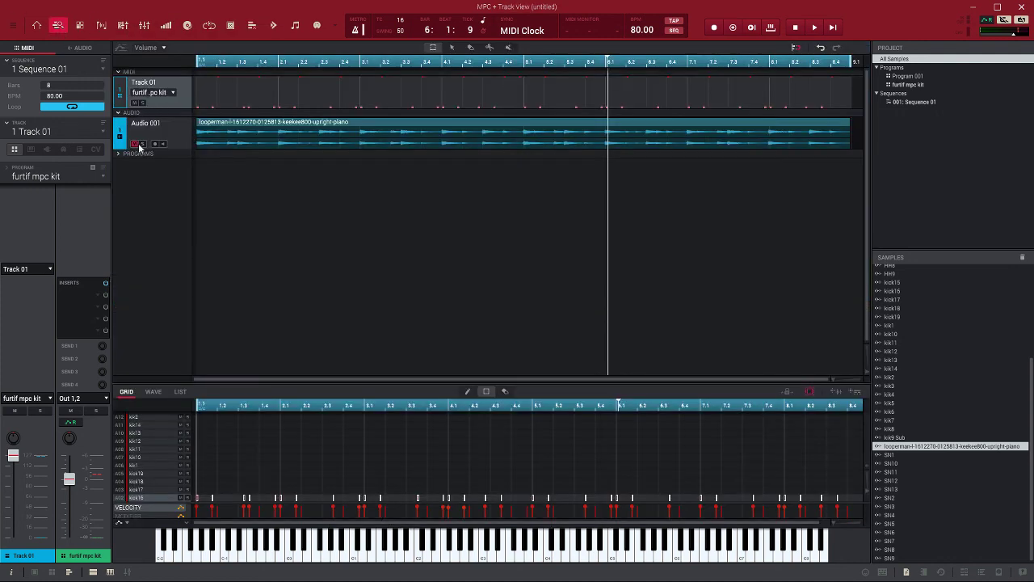